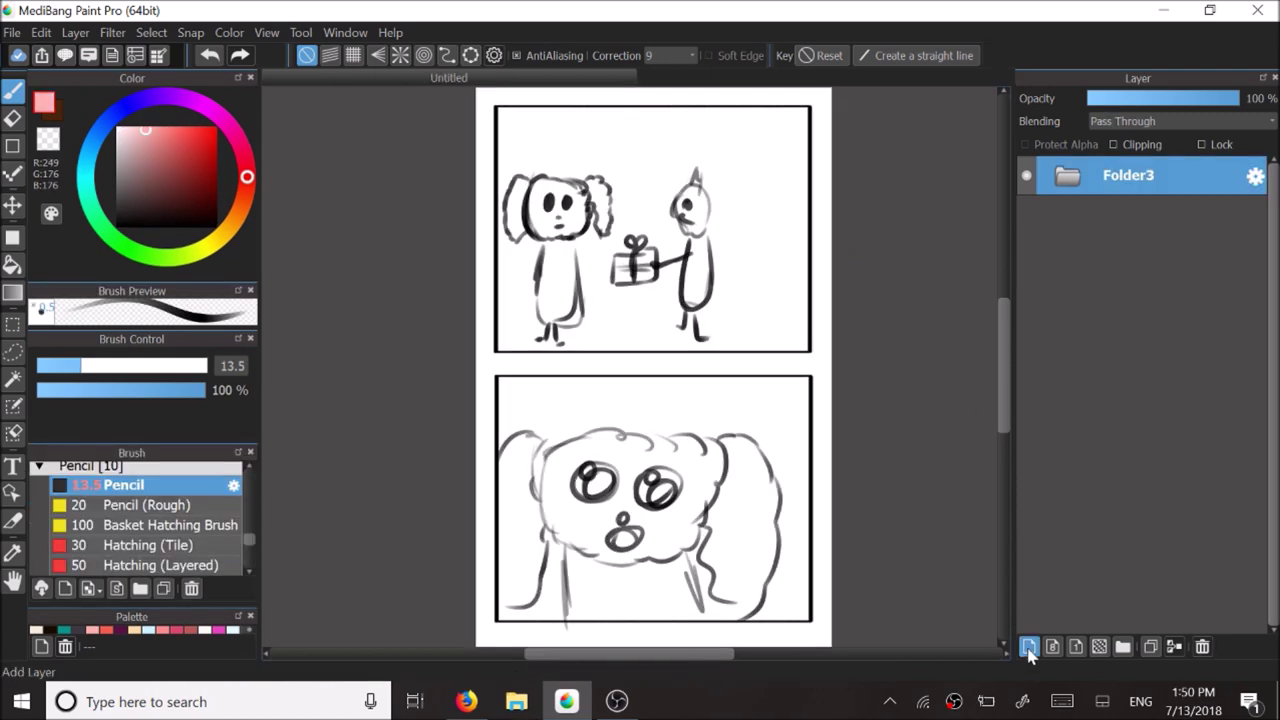
# Step: Add a new layer above Folder3 and name it "bubbles sketch"
pyautogui.click(1028, 646)
pyautogui.doubleClick(1126, 176)
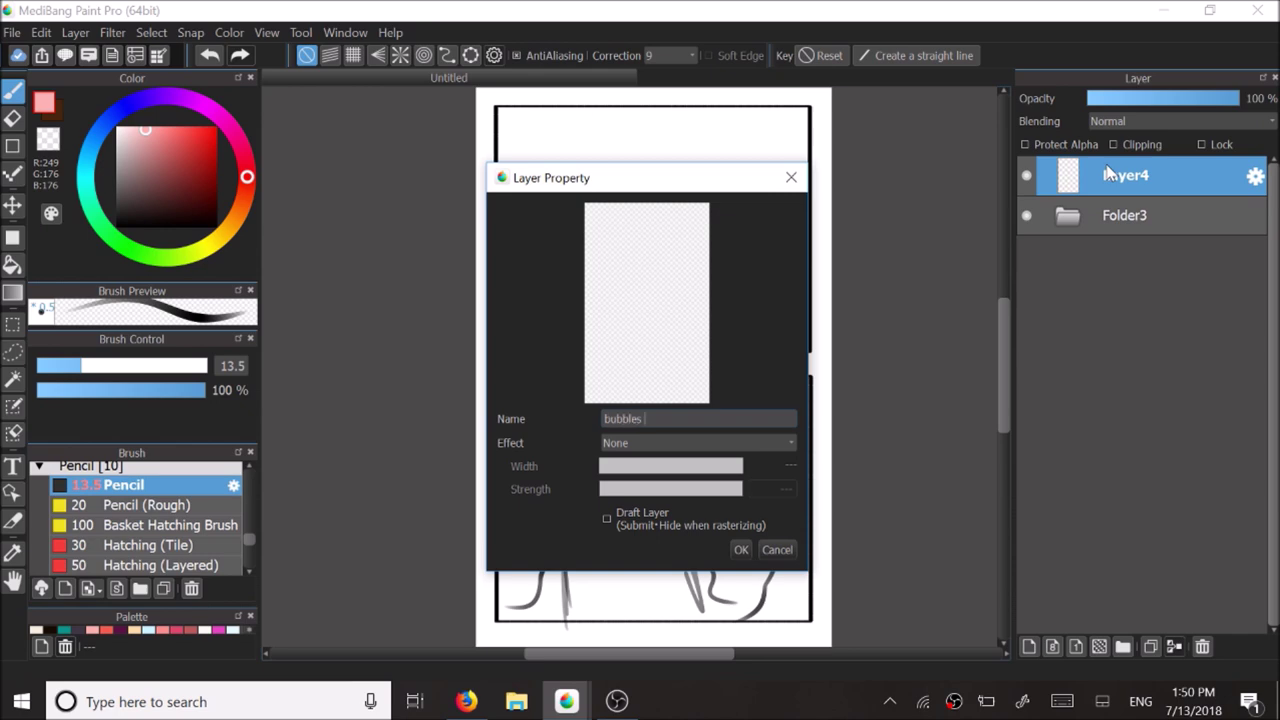
pyautogui.write('bubbles sketch')
pyautogui.press('Return')
pyautogui.scroll(-1, 498, 310)
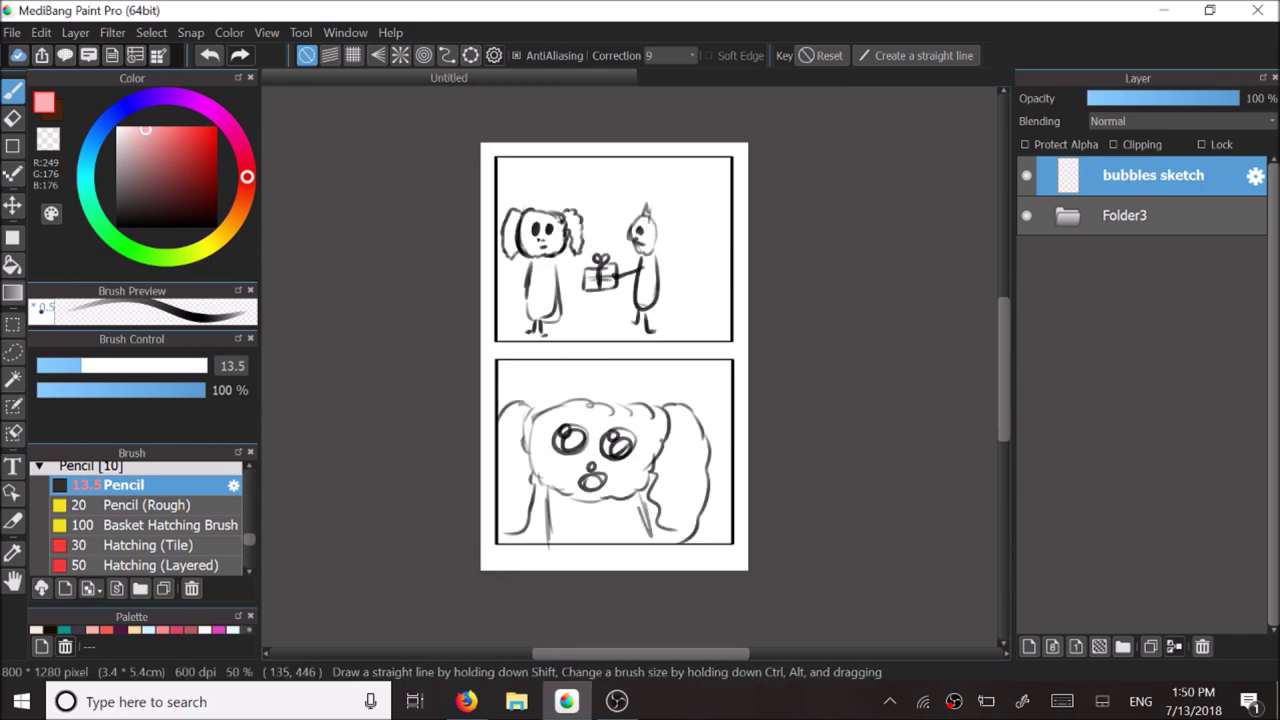
pyautogui.scroll(2, 593, 211)
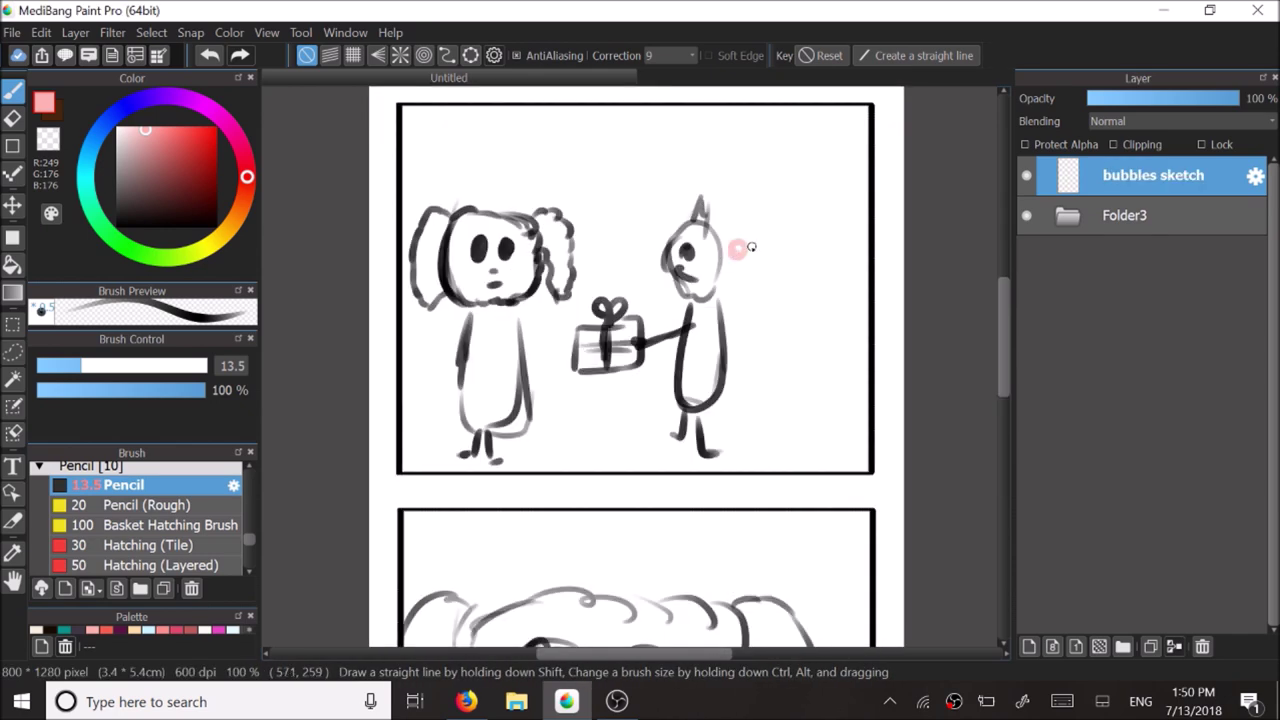
pyautogui.hotkey('ctrl', 'z')
pyautogui.moveTo(744, 212); pyautogui.dragTo(729, 243)
pyautogui.hotkey('ctrl', 'z')
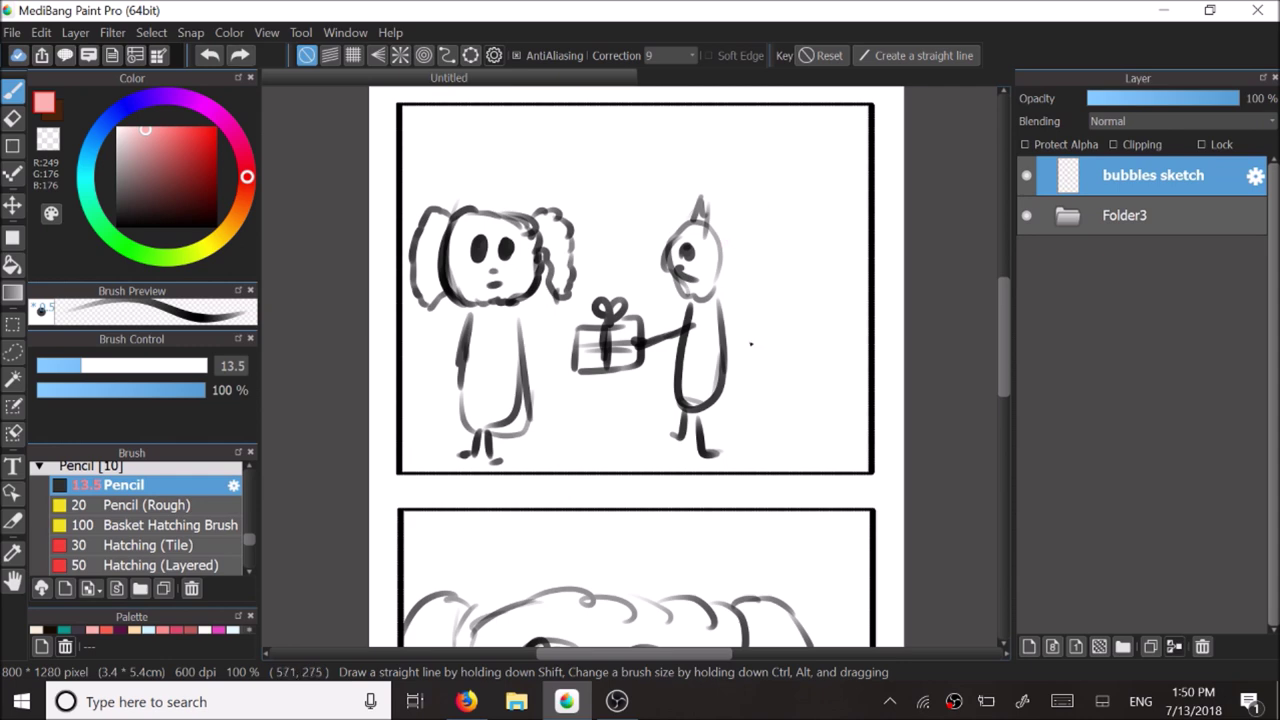
# Step: Sketch a pink oval speech bubble across the upper panel's top border, with its tail pointing to the gift-giving character
pyautogui.scroll(-2, 750, 344)
pyautogui.scroll(2, 700, 300)
pyautogui.moveTo(630, 311)
pyautogui.mouseDown()
pyautogui.moveTo(682, 347)
pyautogui.moveTo(542, 279)
pyautogui.moveTo(527, 245)
pyautogui.moveTo(569, 208)
pyautogui.moveTo(642, 211)
pyautogui.moveTo(696, 288)
pyautogui.mouseUp()
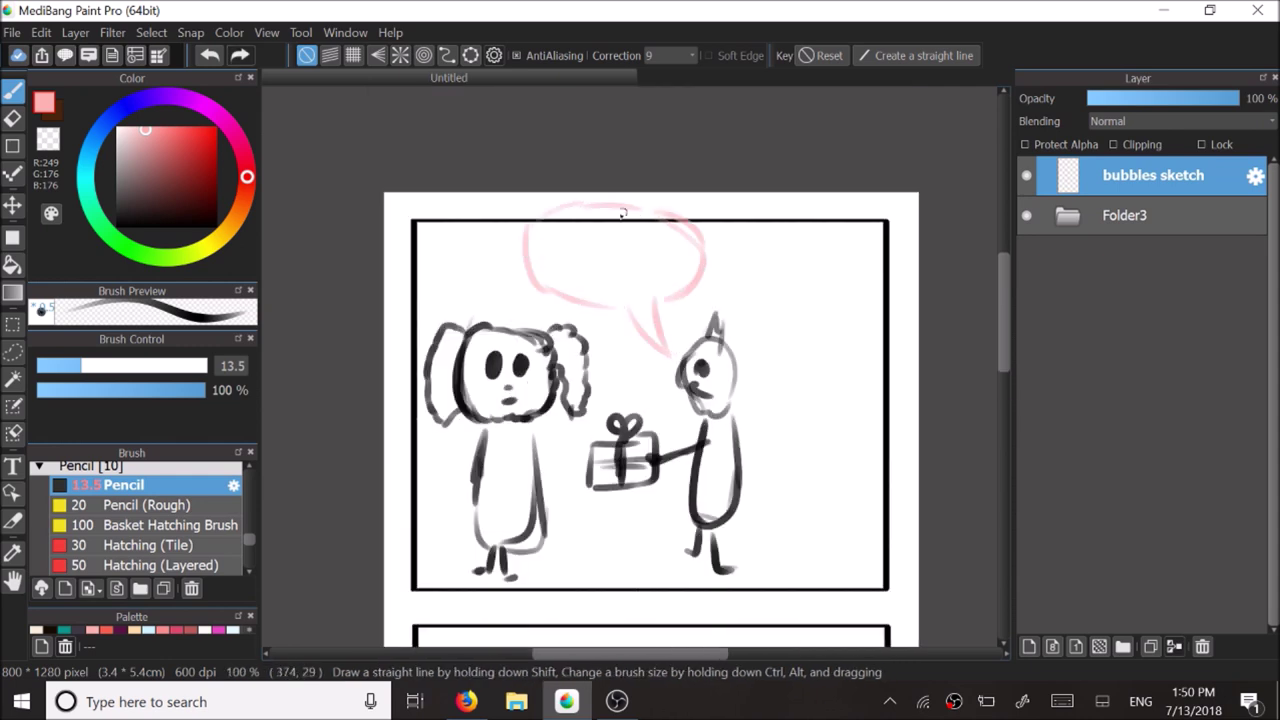
pyautogui.scroll(-4, 757, 194)
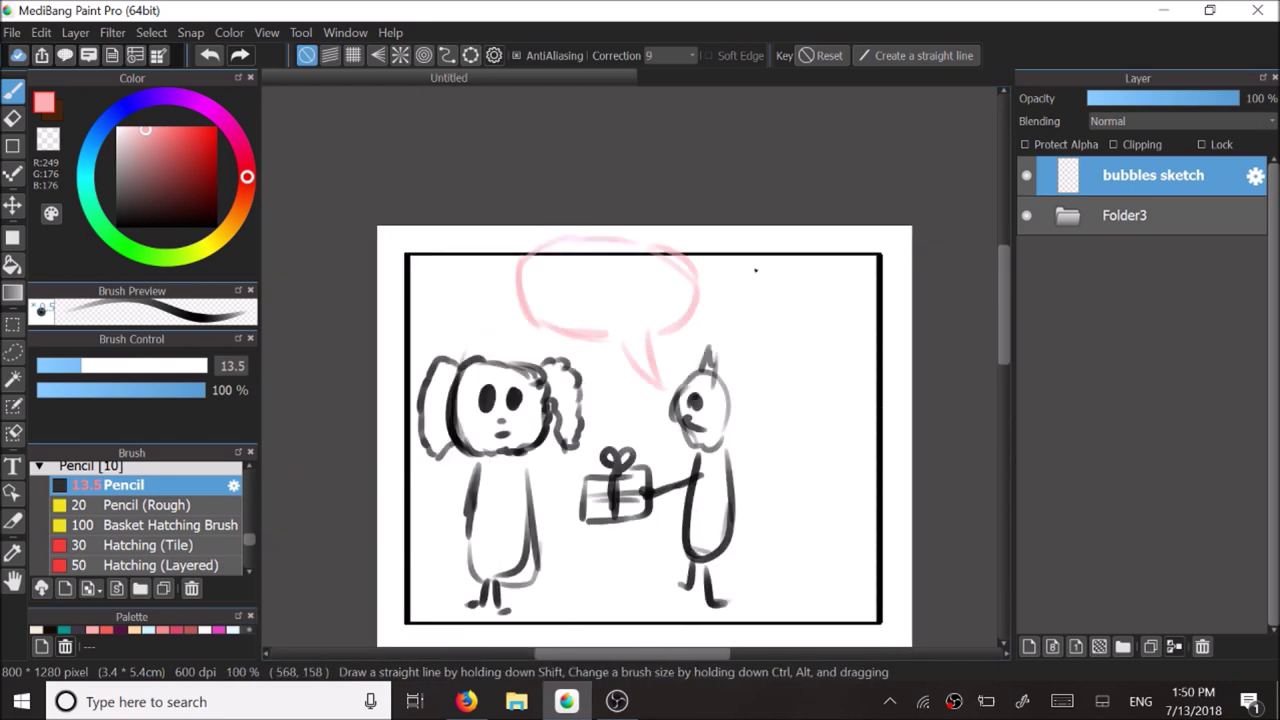
# Step: Sketch a pink speech bubble over the right pigtail in the lower panel, with its tail pointing to the girl's mouth
pyautogui.scroll(1, 743, 495)
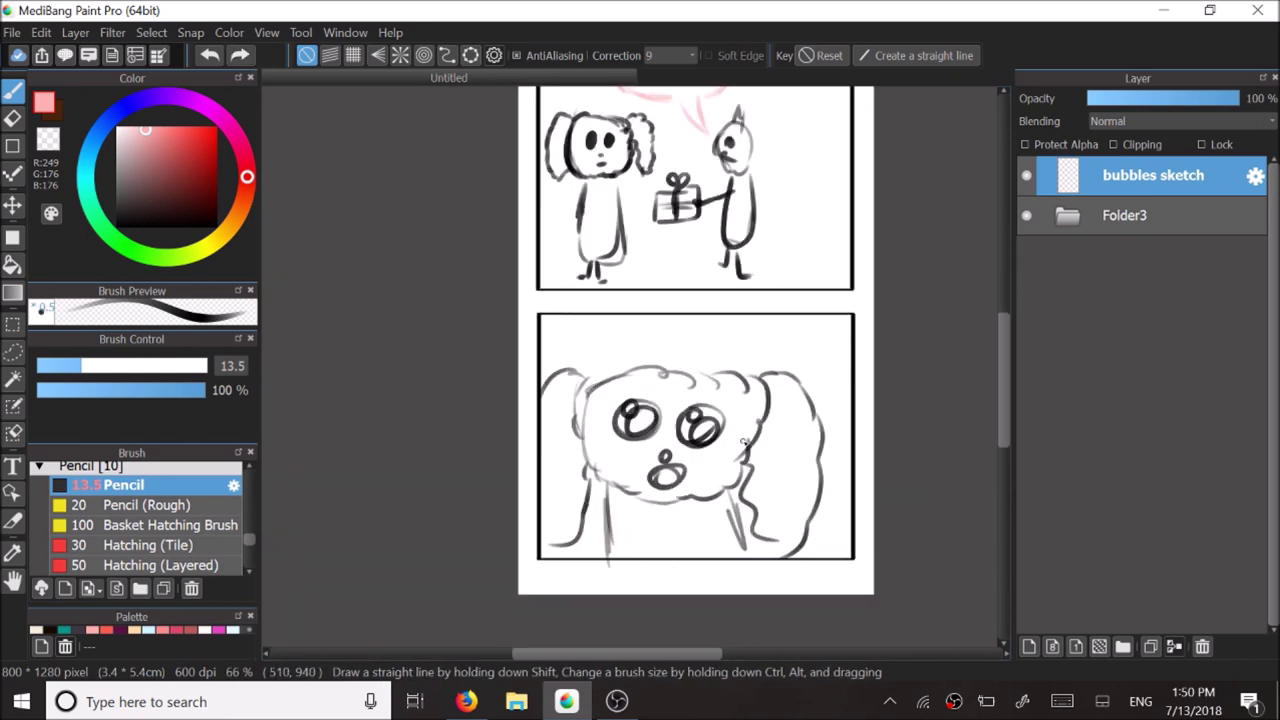
pyautogui.moveTo(851, 395)
pyautogui.mouseDown()
pyautogui.moveTo(860, 425)
pyautogui.moveTo(808, 511)
pyautogui.mouseUp()
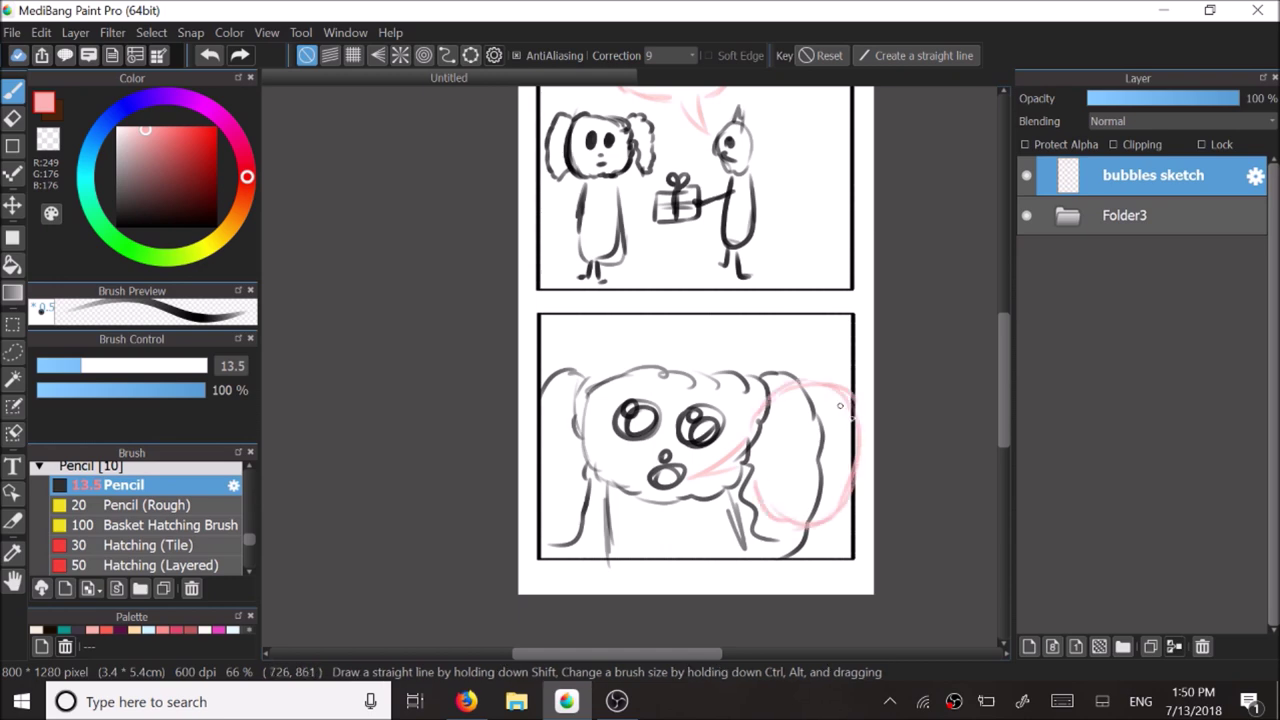
pyautogui.scroll(-2, 830, 462)
pyautogui.scroll(5, 745, 206)
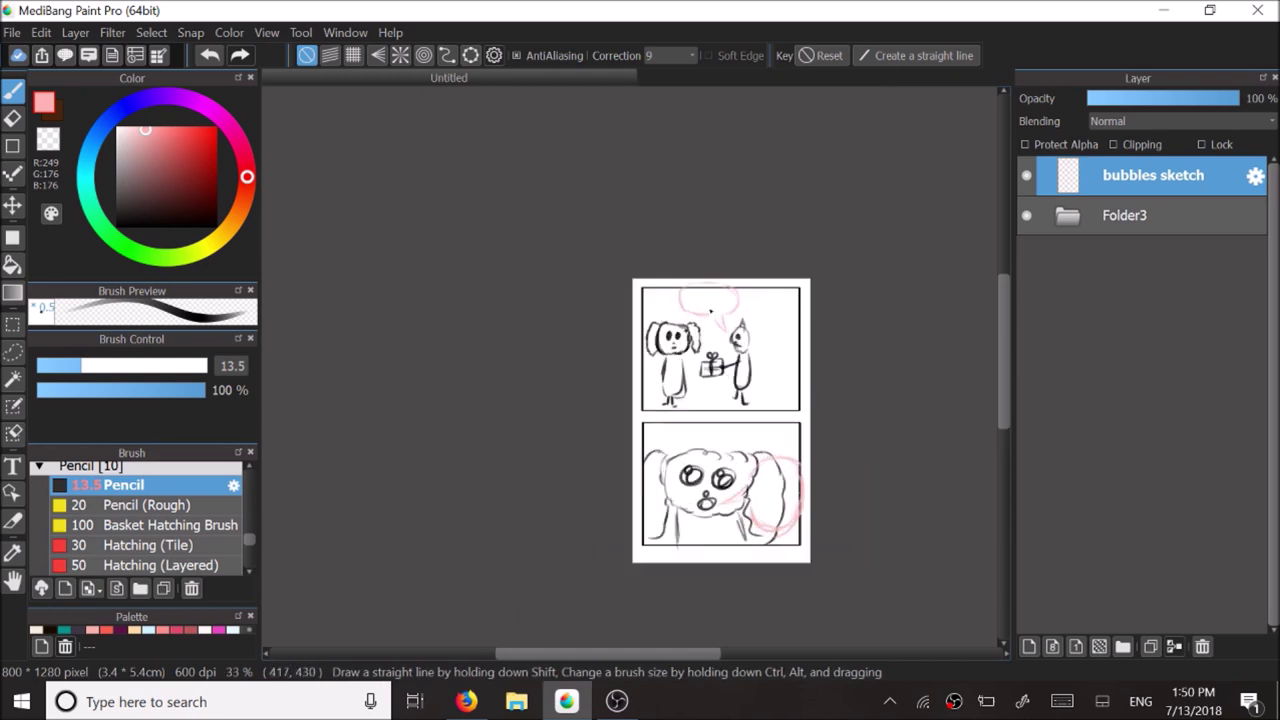
pyautogui.scroll(1, 745, 206)
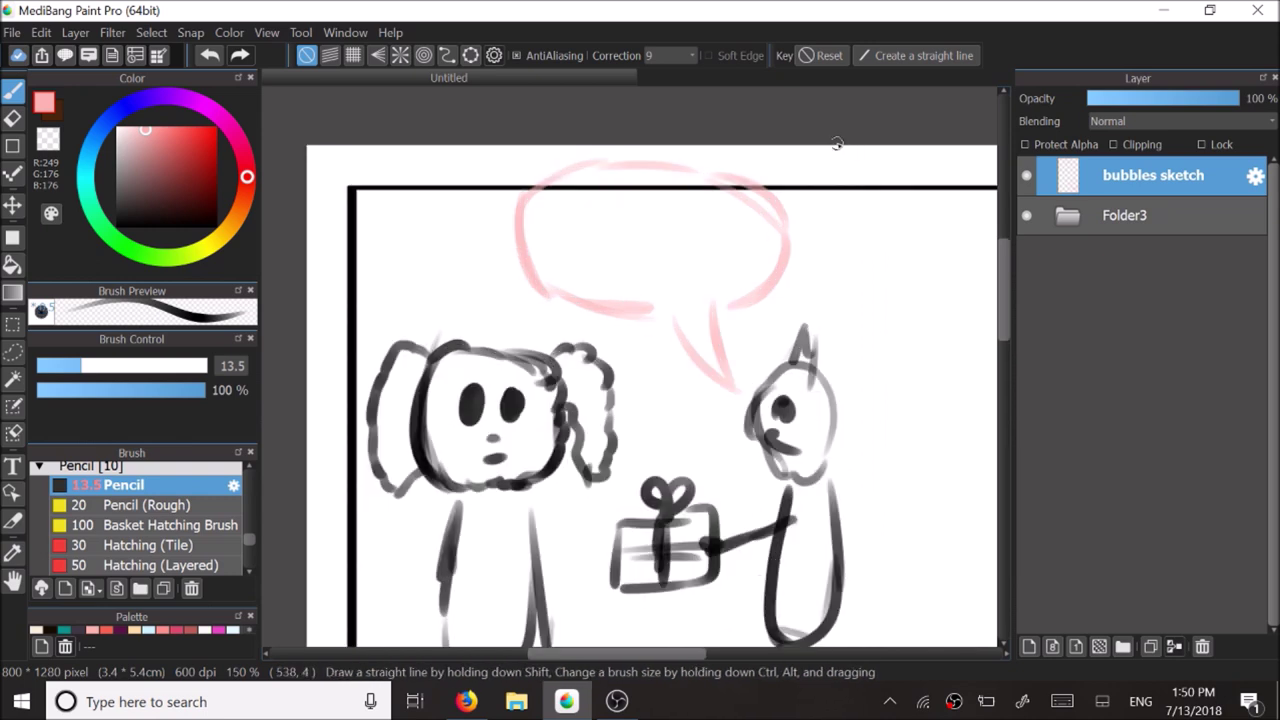
pyautogui.scroll(-3, 745, 206)
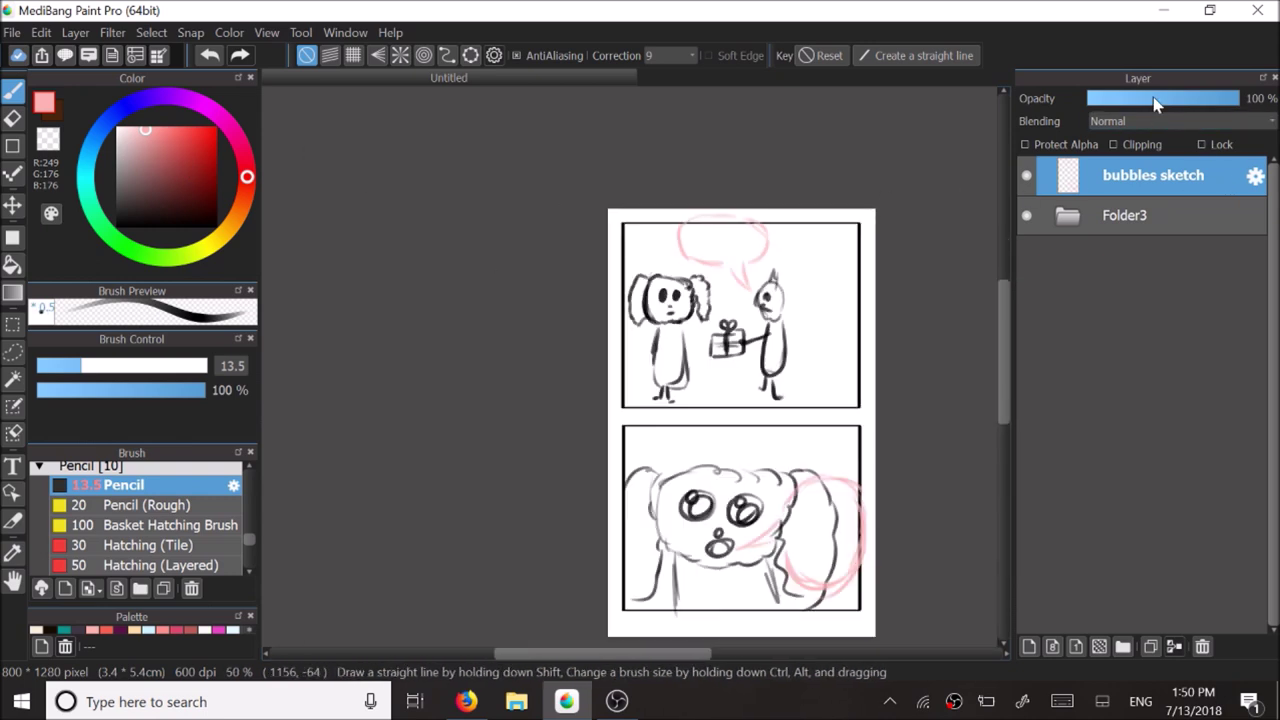
# Step: Lower the bubbles sketch layer's opacity to 45% and add a new layer above it
pyautogui.moveTo(1155, 98); pyautogui.dragTo(1171, 98)
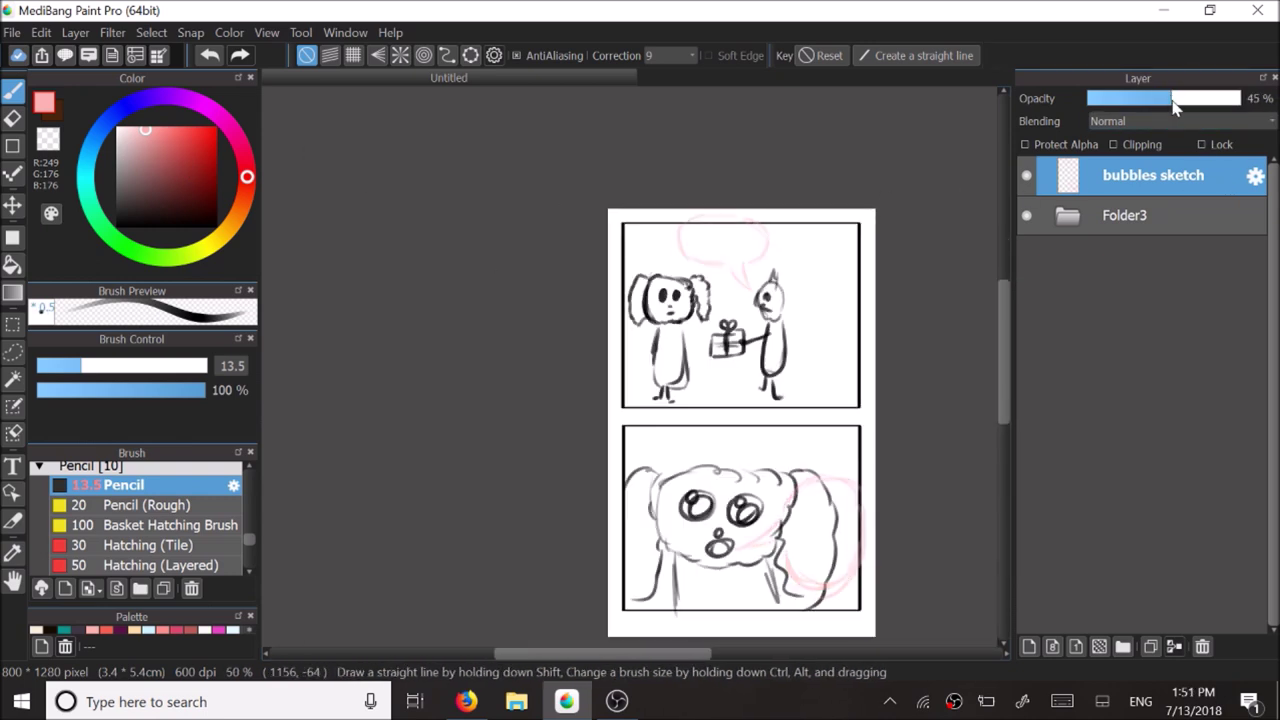
pyautogui.click(1029, 646)
# Step: Draw a filled pink ellipse over the upper panel's bubble sketch using the shape fill tool set to Ellipse
pyautogui.scroll(3, 784, 178)
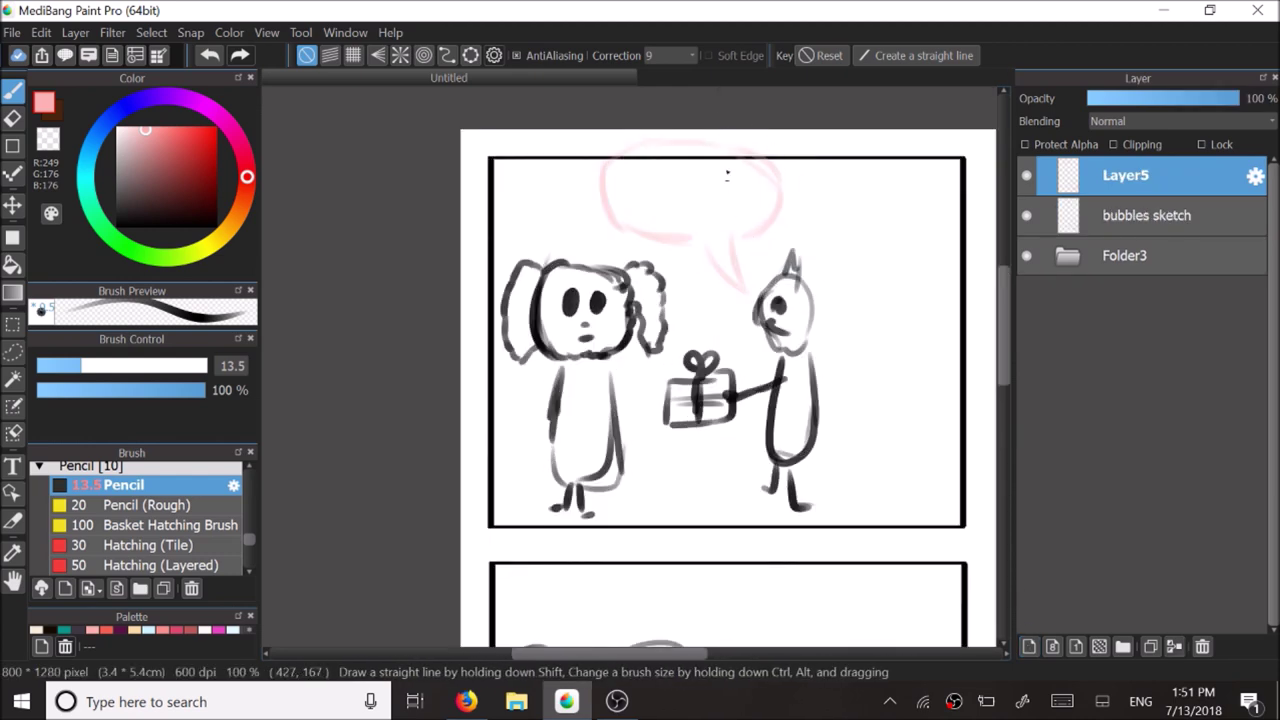
pyautogui.scroll(2, 718, 140)
pyautogui.click(12, 237)
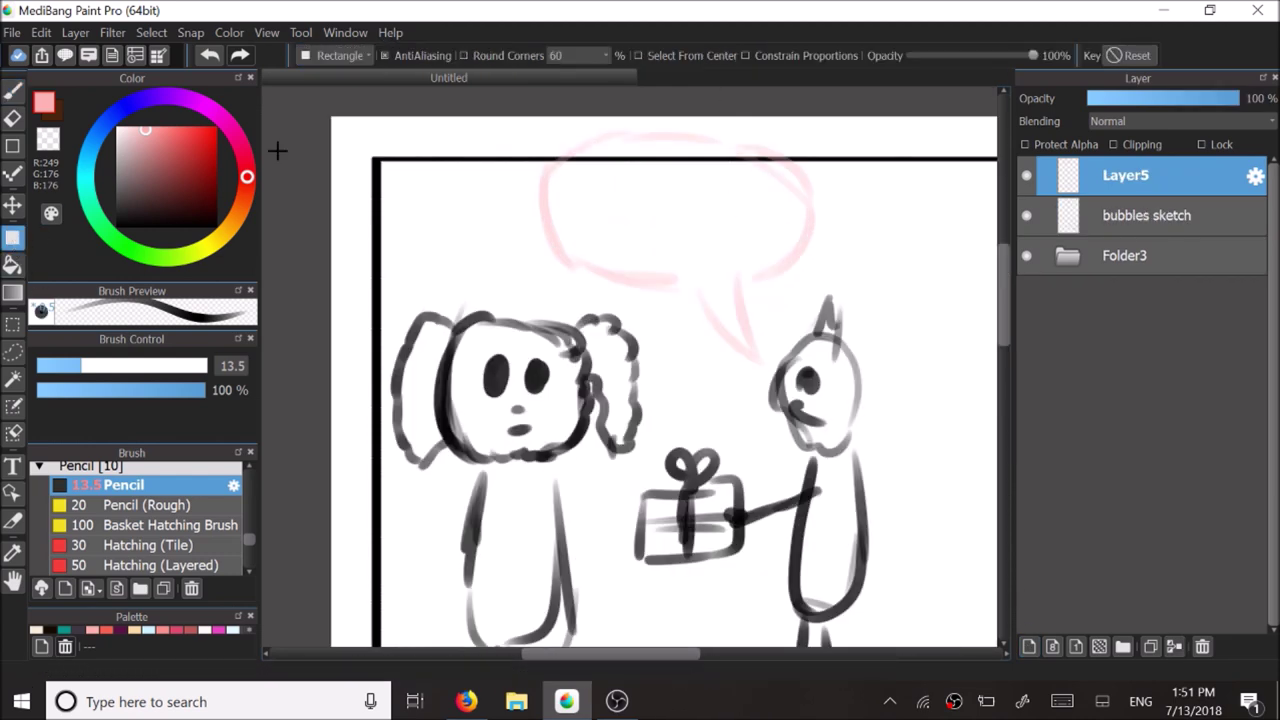
pyautogui.click(330, 55)
pyautogui.click(325, 80)
pyautogui.moveTo(548, 120); pyautogui.dragTo(806, 285)
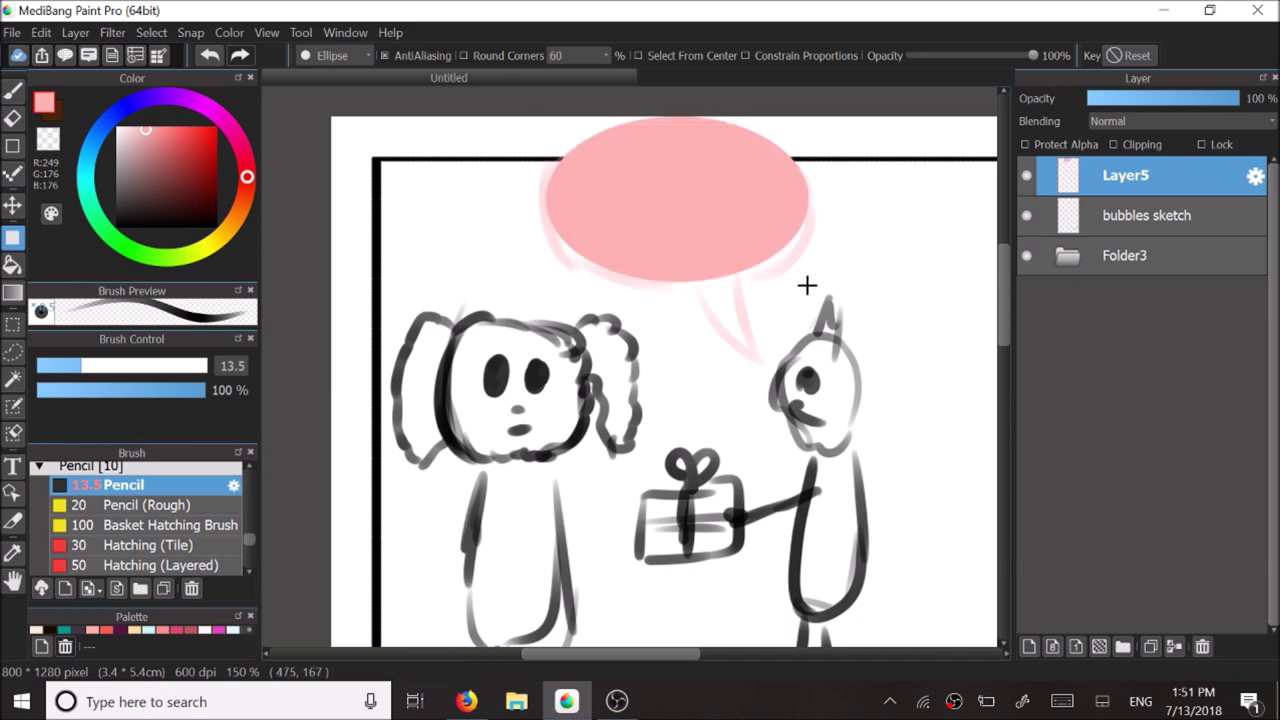
# Step: Transform the pink ellipse, moving it down about 10 pixels onto the sketched bubble, and apply the change
pyautogui.hotkey('ctrl', 't')
pyautogui.moveTo(724, 202); pyautogui.dragTo(724, 211)
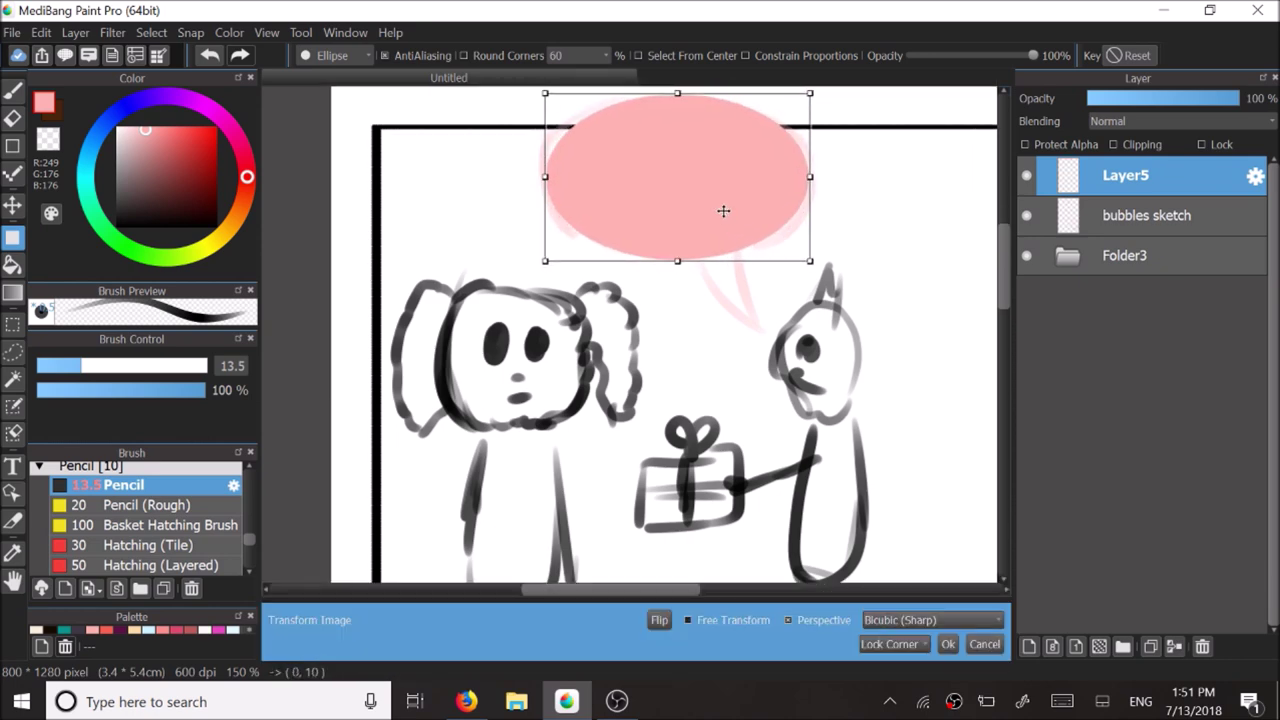
pyautogui.press('Return')
pyautogui.scroll(-5, 790, 220)
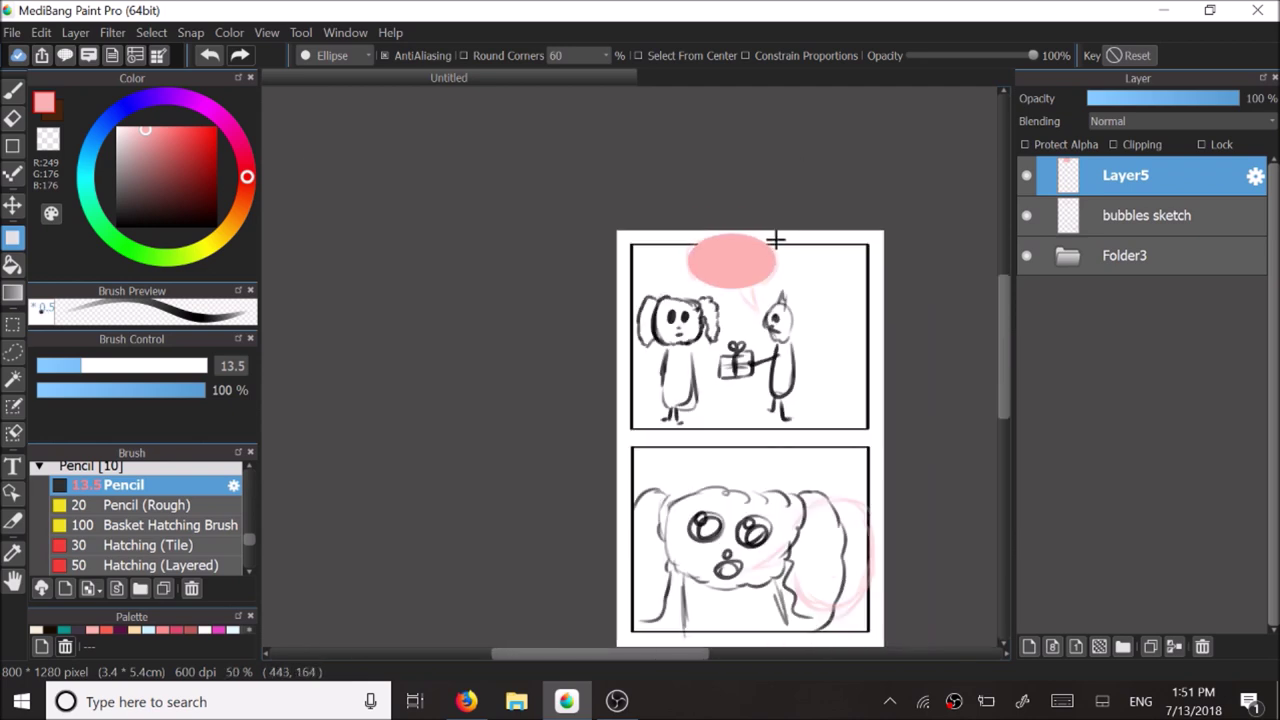
pyautogui.scroll(3, 833, 545)
pyautogui.moveTo(706, 330); pyautogui.dragTo(876, 554)
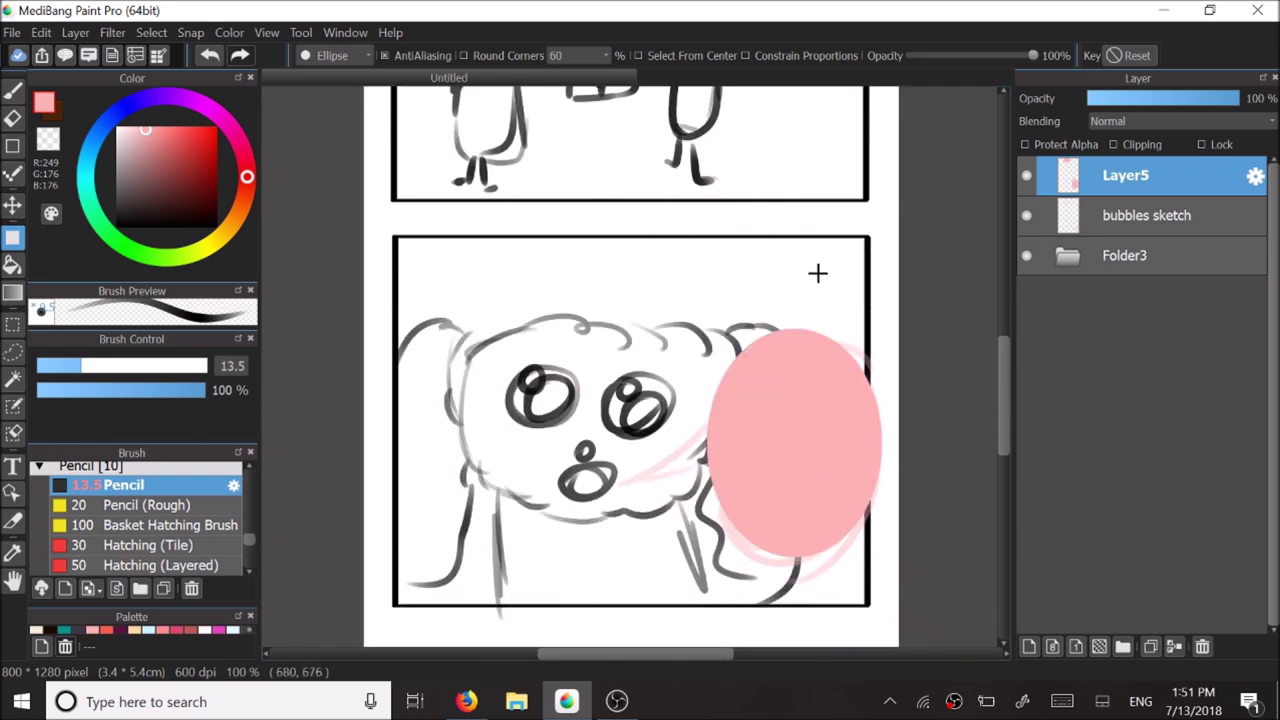
pyautogui.scroll(2, 818, 273)
pyautogui.scroll(-4, 789, 354)
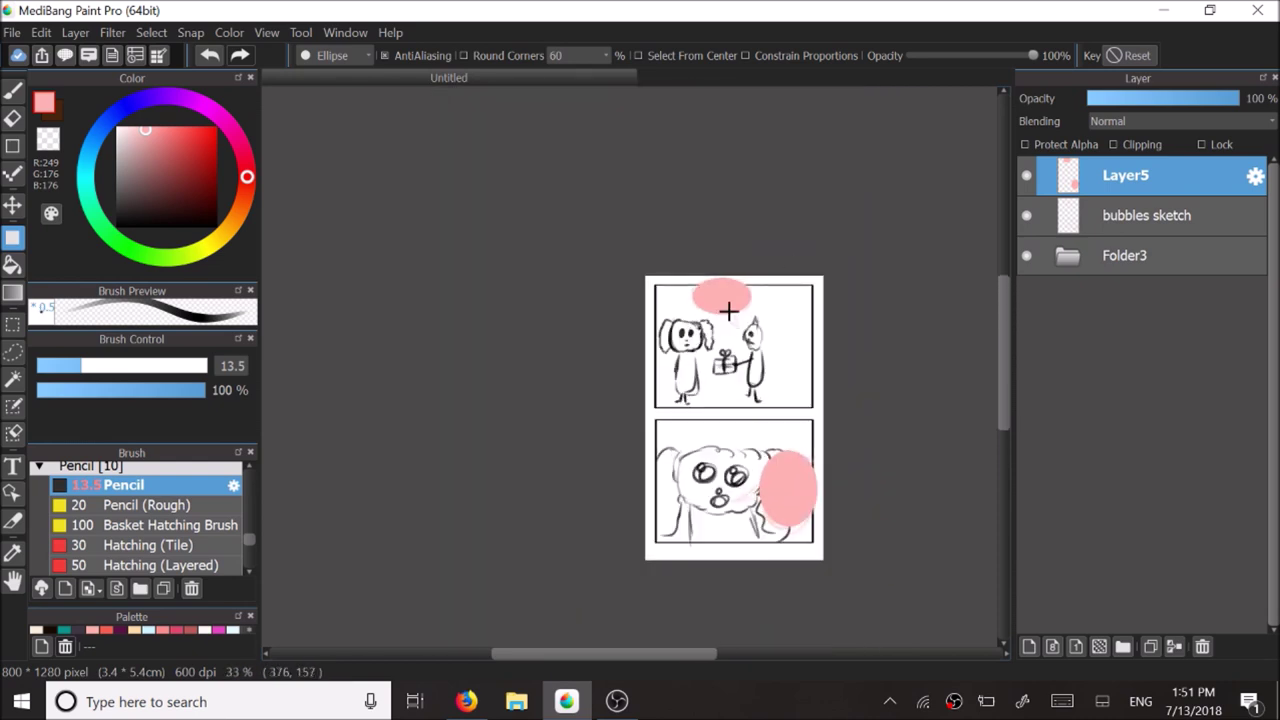
pyautogui.scroll(1, 730, 310)
pyautogui.scroll(-1, 800, 362)
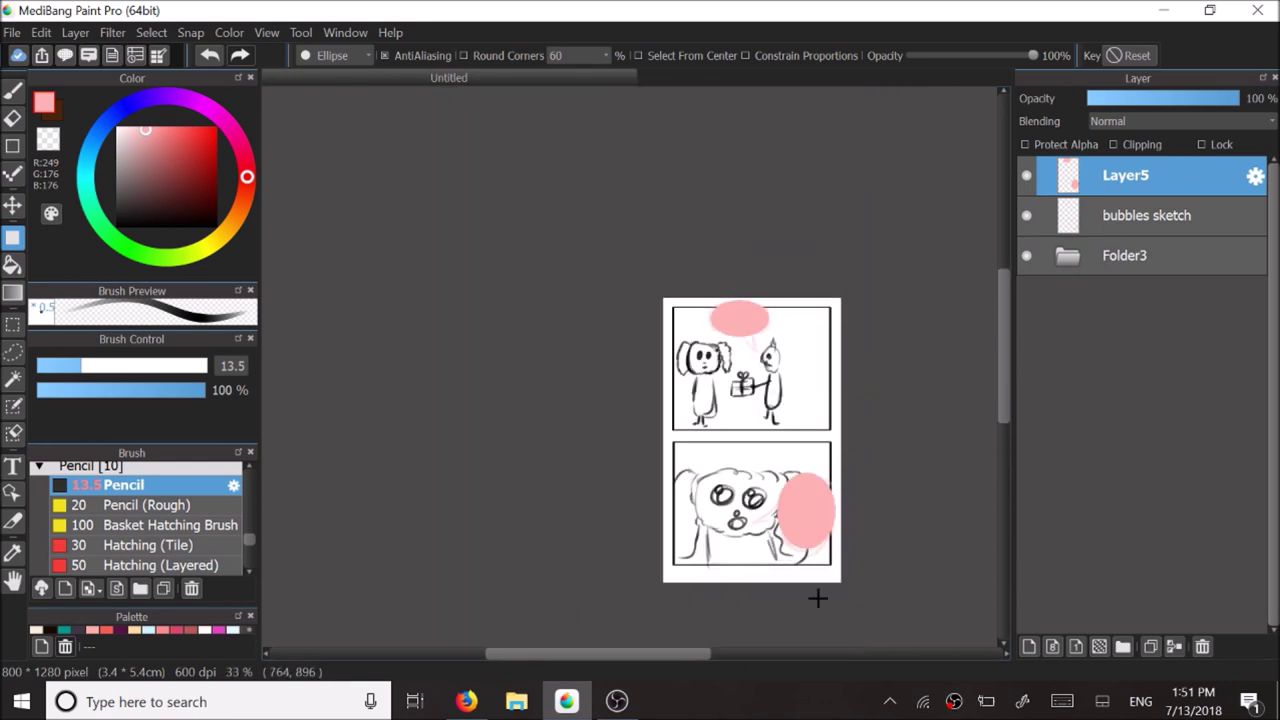
pyautogui.scroll(3, 820, 576)
pyautogui.hotkey('ctrl', 'z')
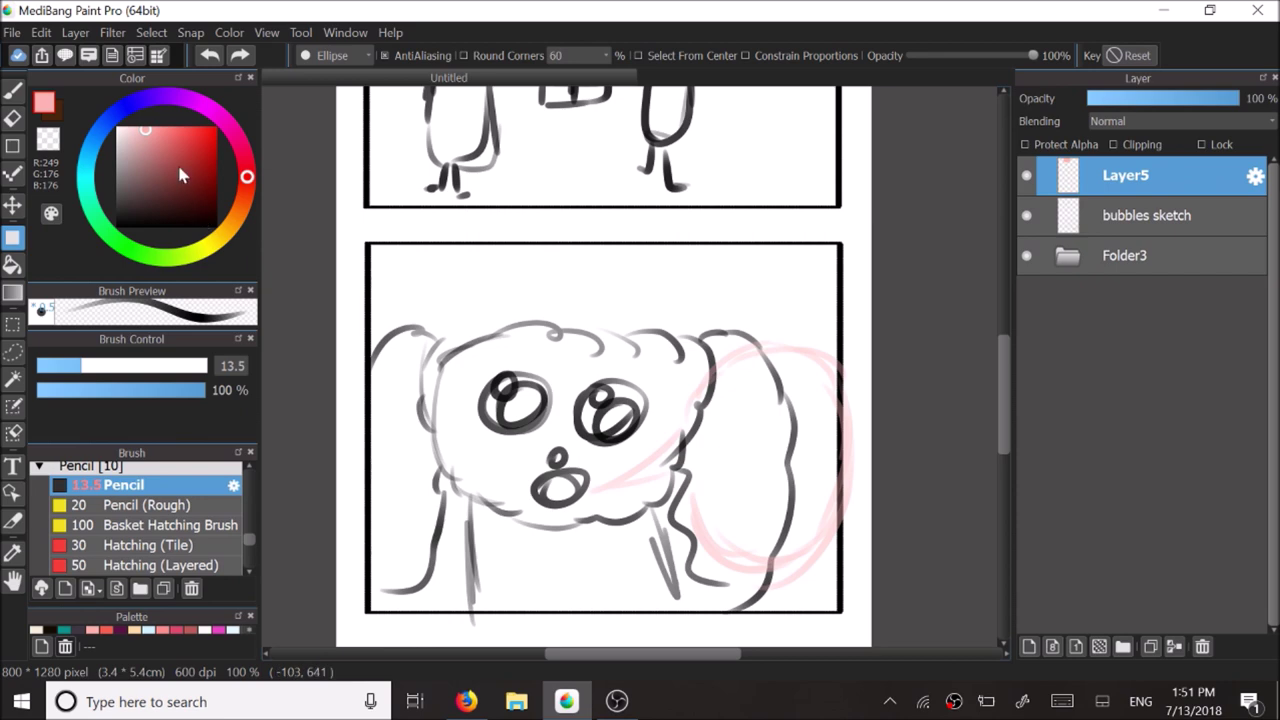
# Step: Set the colour to light purple (R218, G176, B249) and draw a filled ellipse over the lower panel's bubble sketch
pyautogui.click(140, 101)
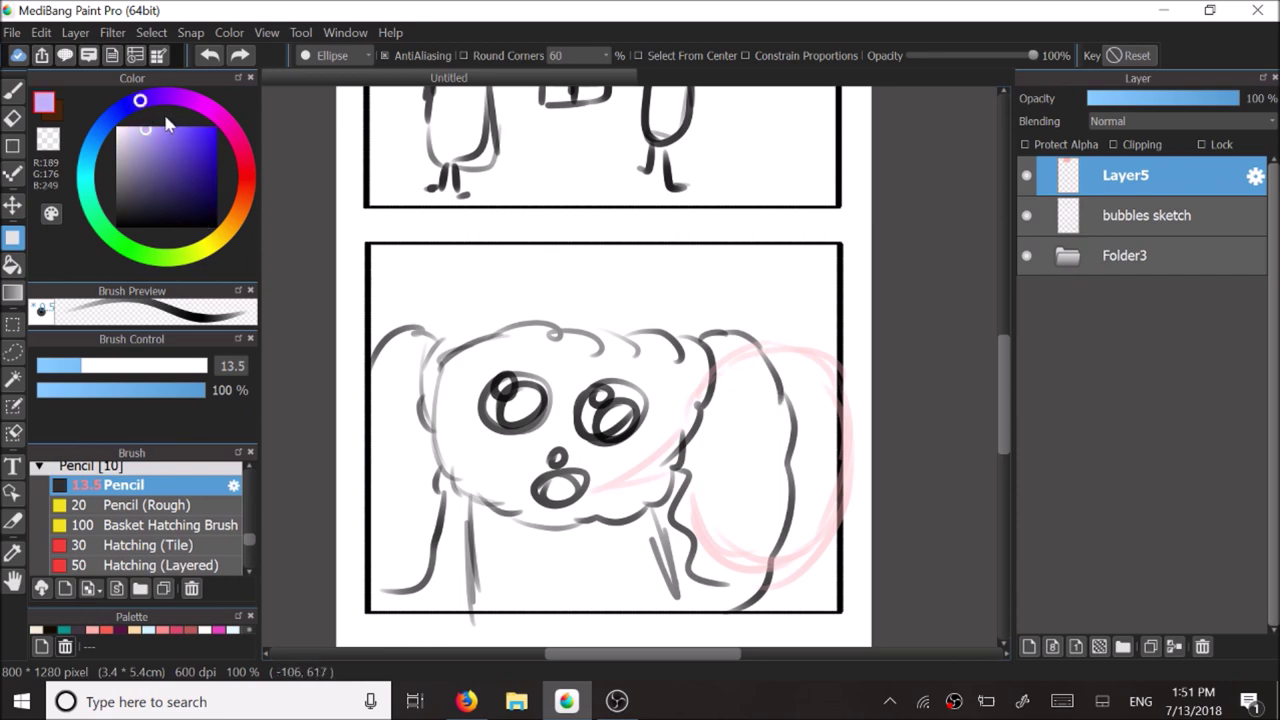
pyautogui.click(175, 98)
pyautogui.moveTo(694, 350); pyautogui.dragTo(848, 572)
pyautogui.scroll(-2, 706, 352)
pyautogui.scroll(2, 700, 143)
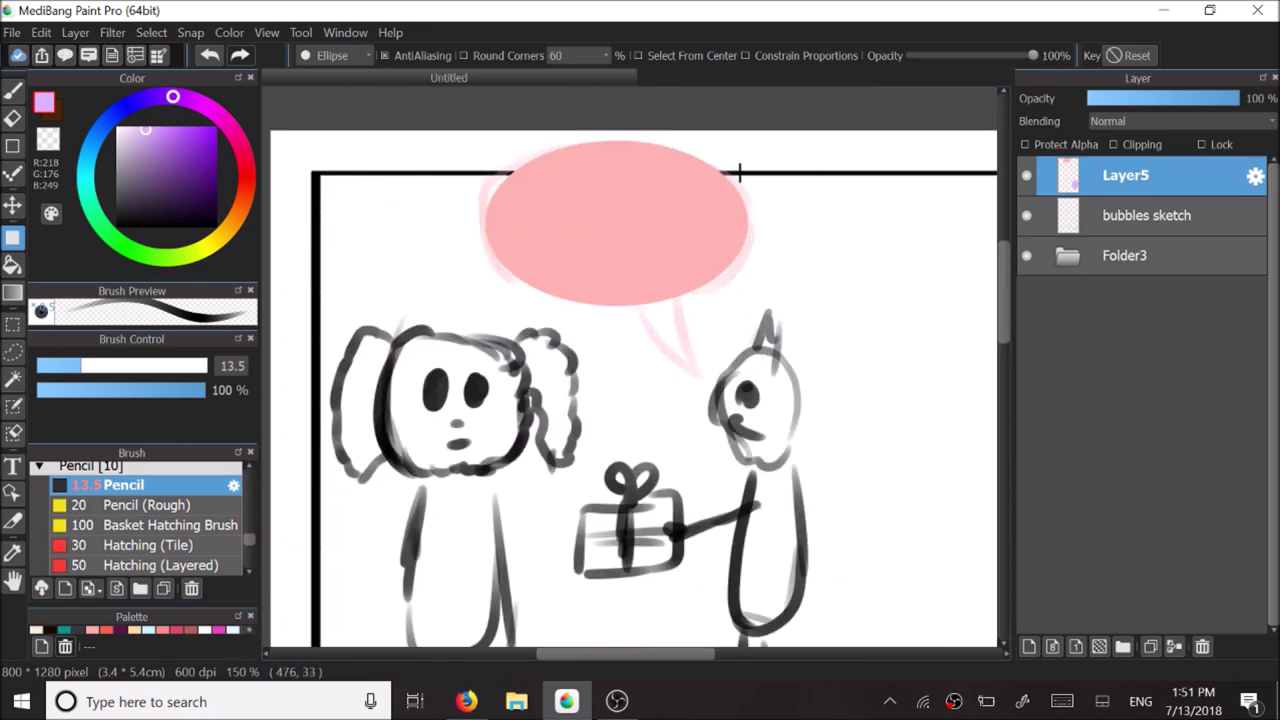
# Step: Draw the left edge of the upper bubble's tail in light pink (R249, G176, B176) with the size 11 Pen
pyautogui.click(247, 177)
pyautogui.press('b')
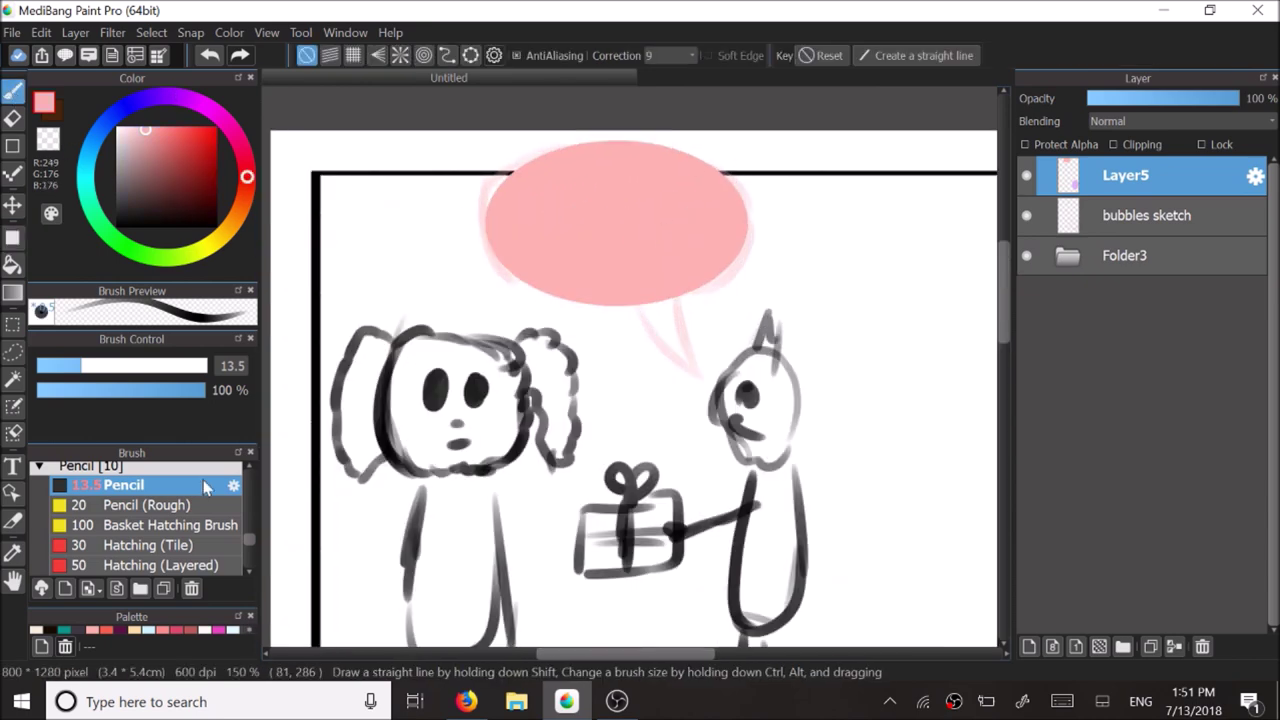
pyautogui.scroll(3, 250, 543)
pyautogui.click(110, 491)
pyautogui.scroll(2, 650, 325)
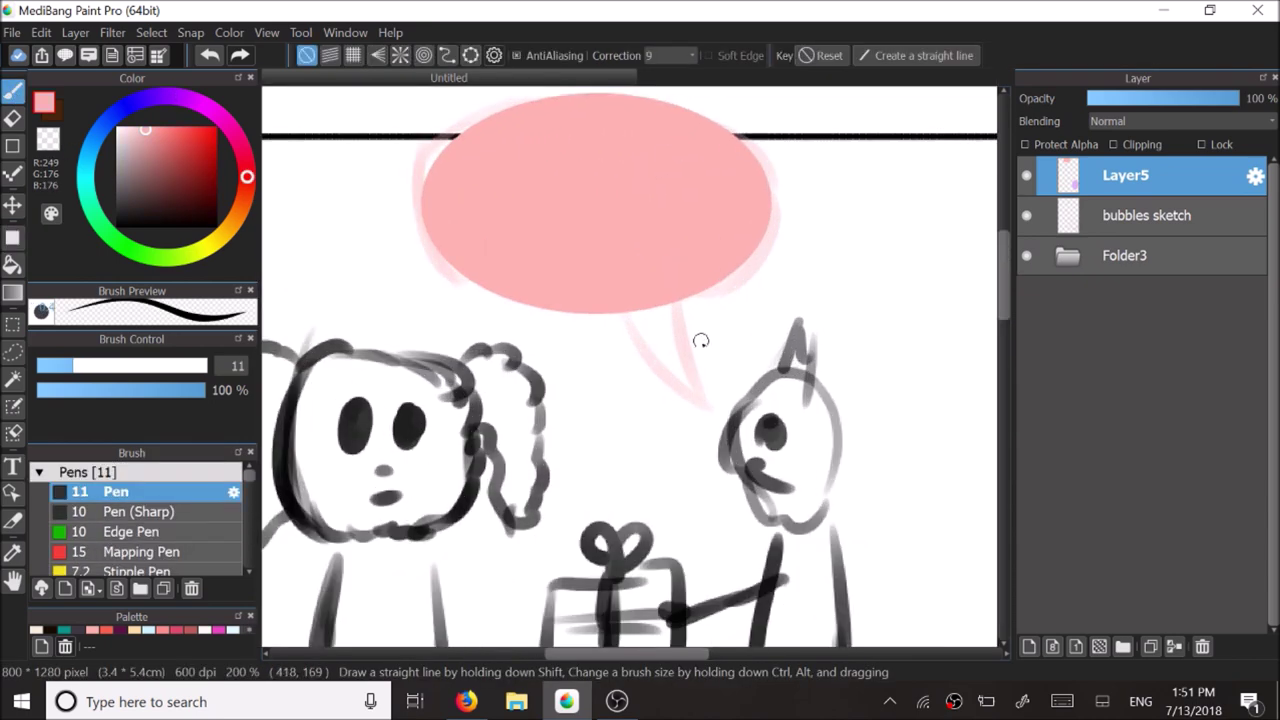
pyautogui.moveTo(600, 318); pyautogui.dragTo(745, 450)
pyautogui.hotkey('ctrl', 'z')
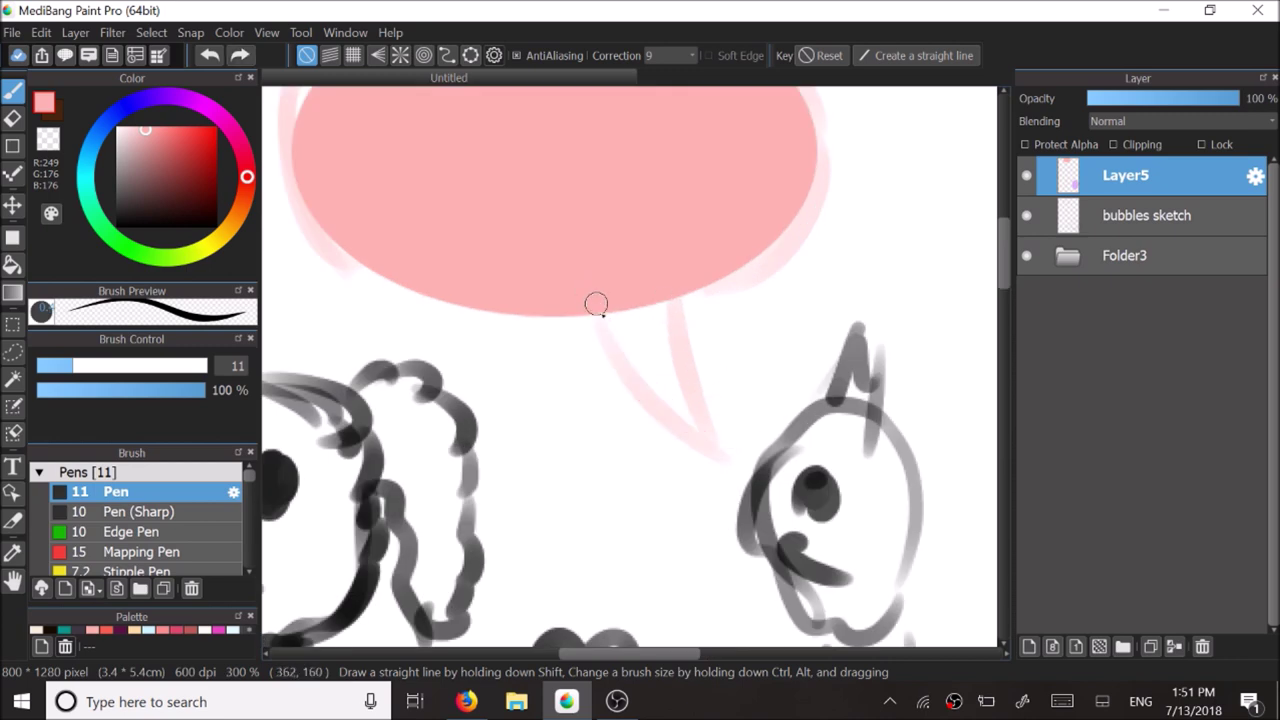
pyautogui.moveTo(594, 313); pyautogui.dragTo(728, 446)
# Step: Draw the right edge of the upper bubble's tail down to a point near the gift-giver's head, redoing uneven strokes
pyautogui.moveTo(668, 296); pyautogui.dragTo(728, 444)
pyautogui.hotkey('ctrl', 'z')
pyautogui.moveTo(668, 296); pyautogui.dragTo(728, 444)
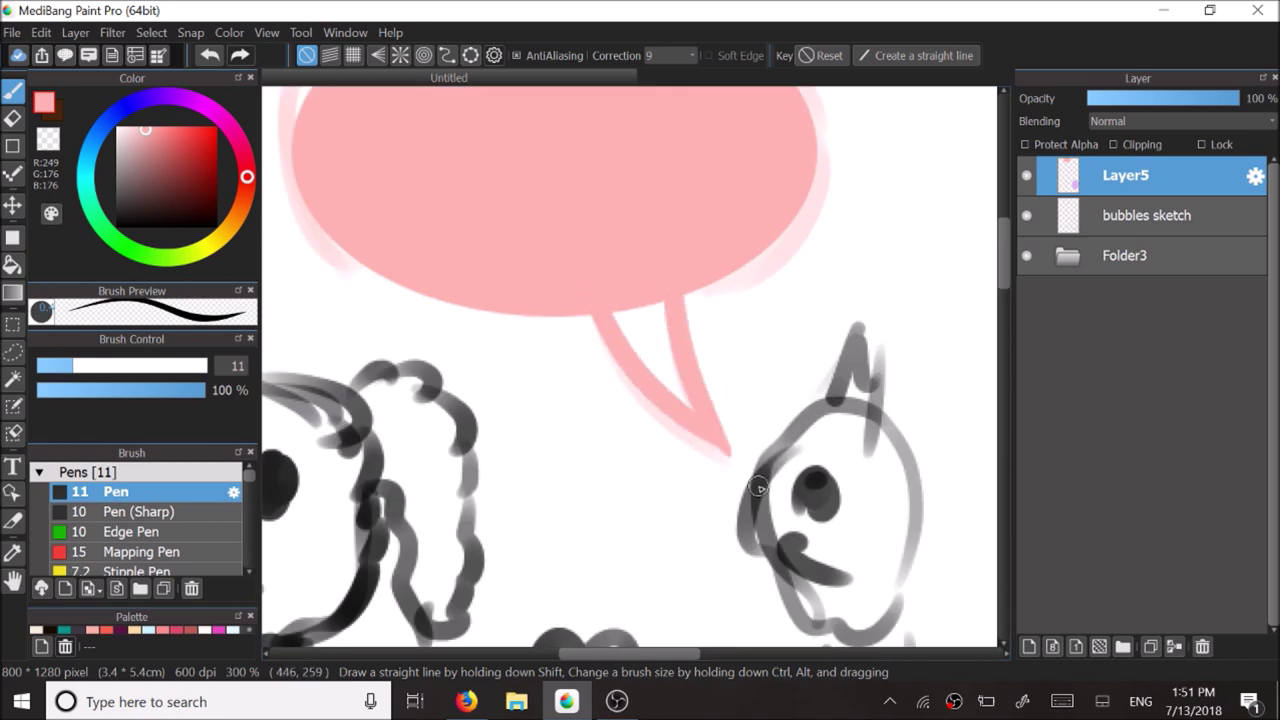
pyautogui.hotkey('ctrl', 'z')
pyautogui.moveTo(668, 296); pyautogui.dragTo(728, 444)
pyautogui.scroll(4, 737, 534)
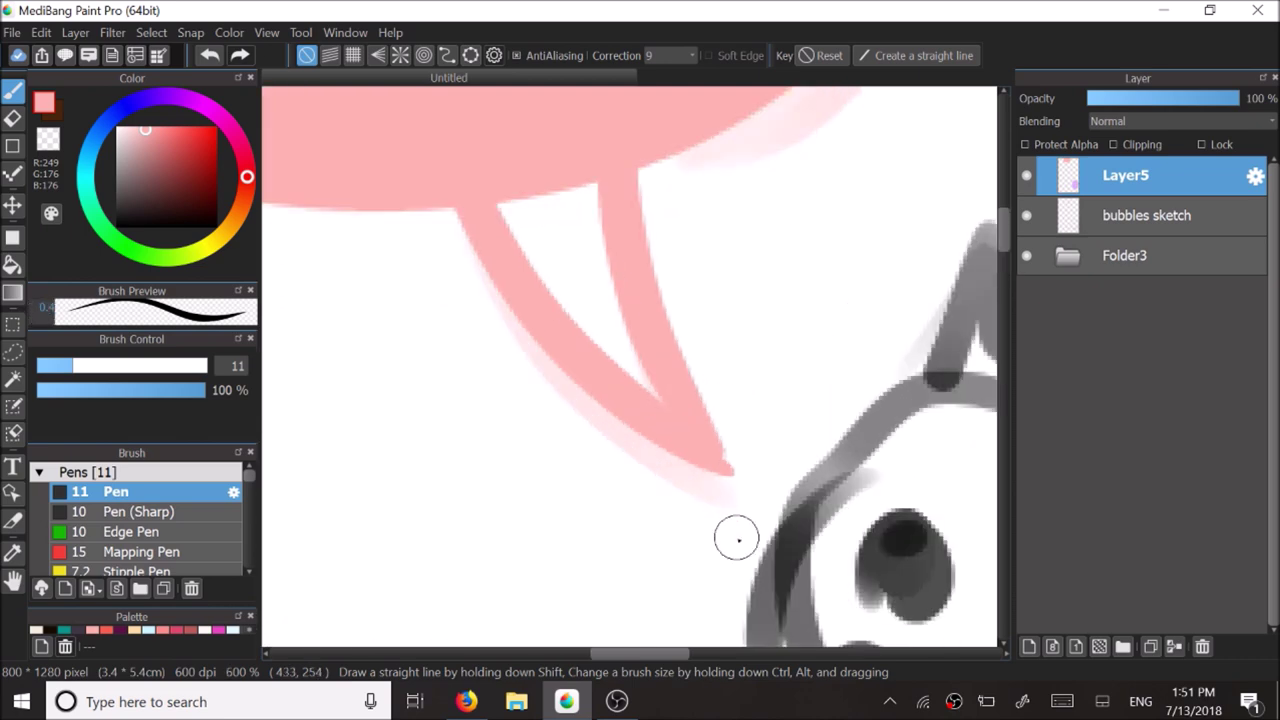
pyautogui.scroll(-2, 712, 515)
pyautogui.scroll(1, 712, 515)
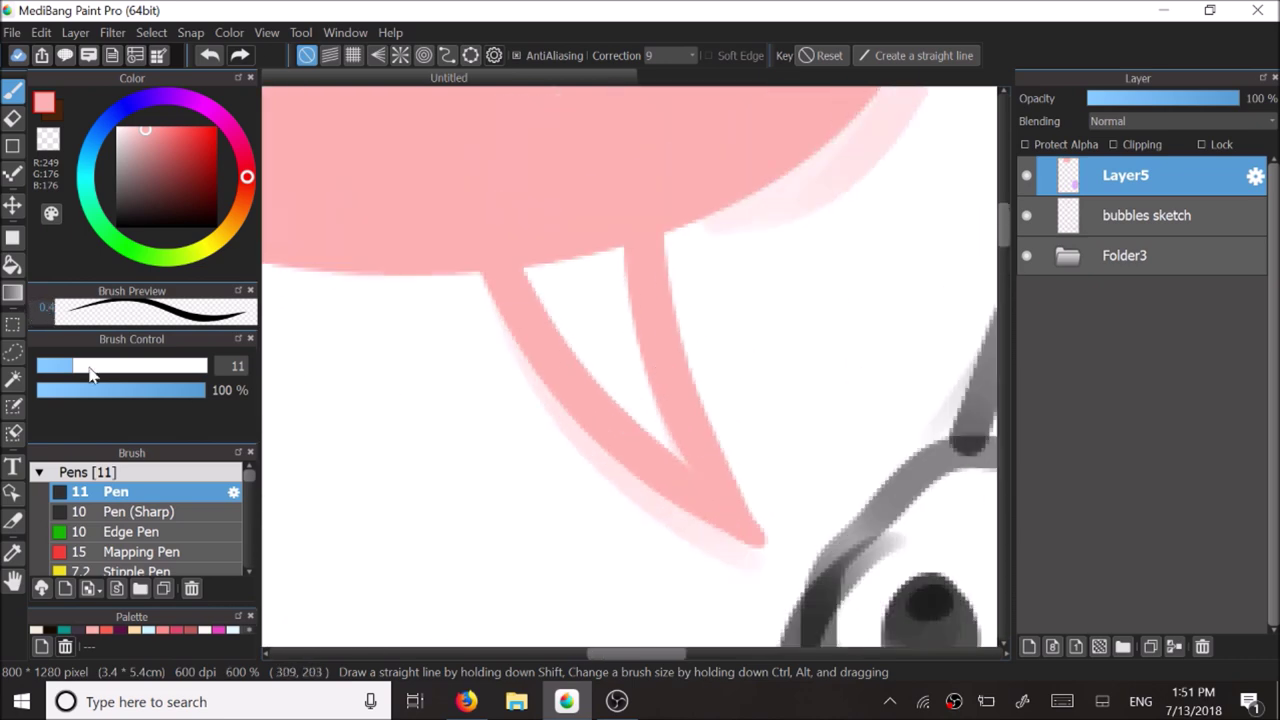
# Step: Fill the inside of the upper bubble's tail with pink, including the small gap left near its tip
pyautogui.click(13, 264)
pyautogui.click(610, 306)
pyautogui.click(625, 329)
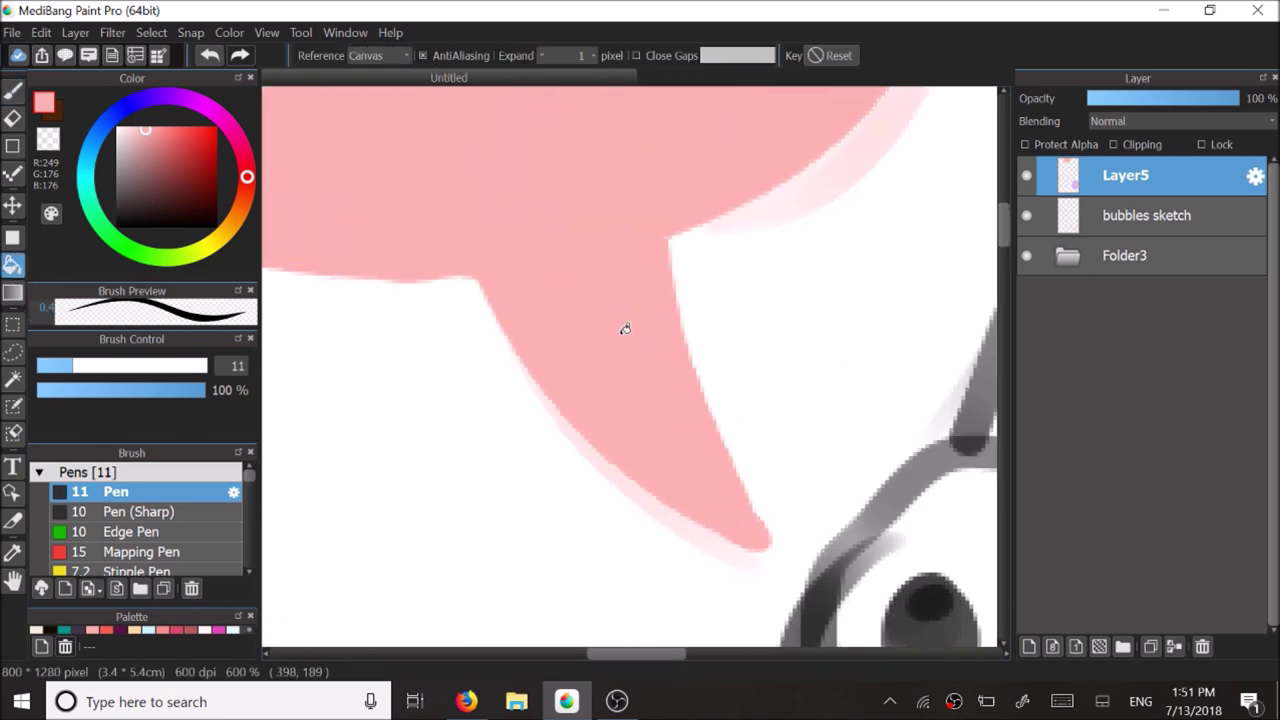
pyautogui.scroll(-1, 702, 345)
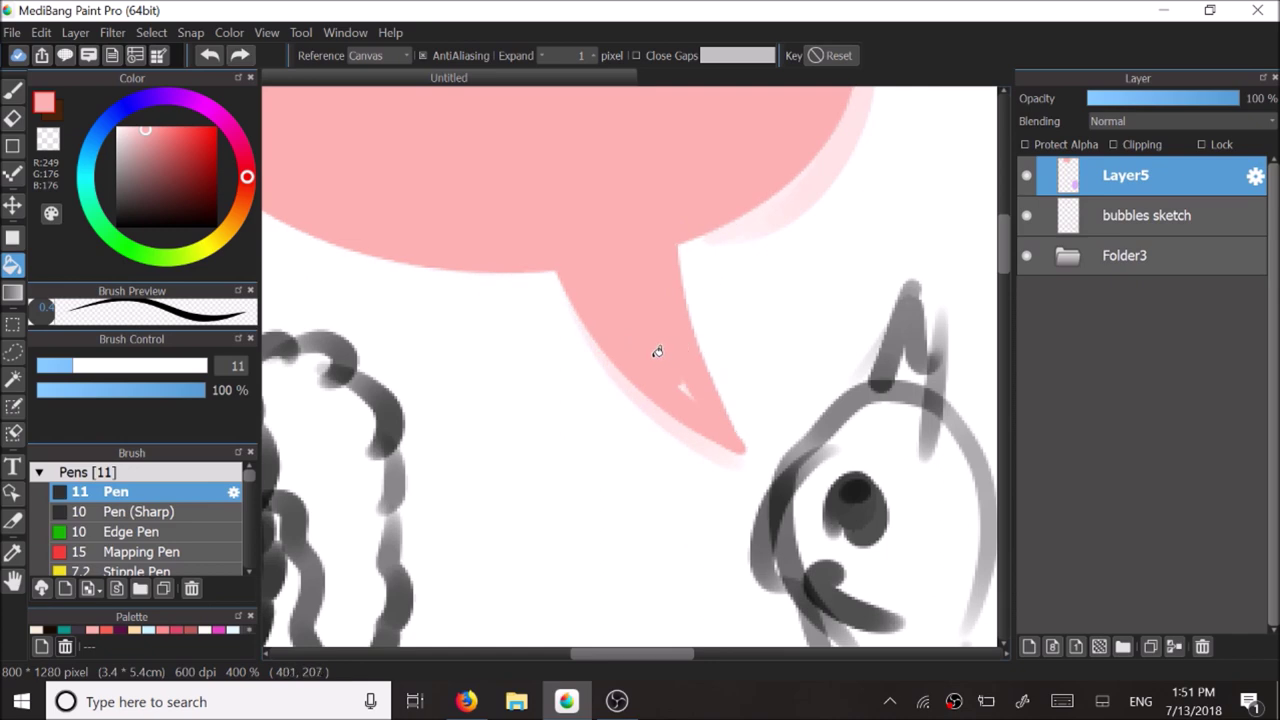
pyautogui.click(683, 388)
# Step: Sample the lower bubble's purple and draw both edges of its tail toward the girl's mouth with the size 11 Pen
pyautogui.press('b')
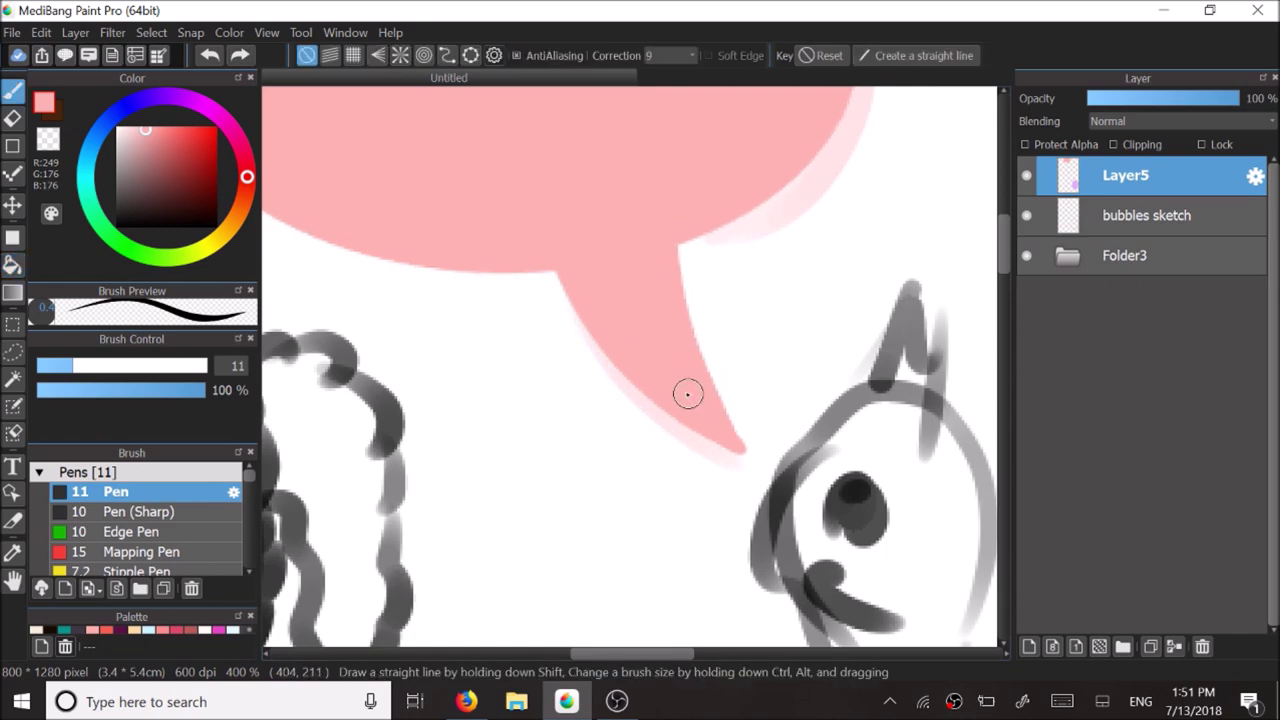
pyautogui.scroll(-7, 688, 394)
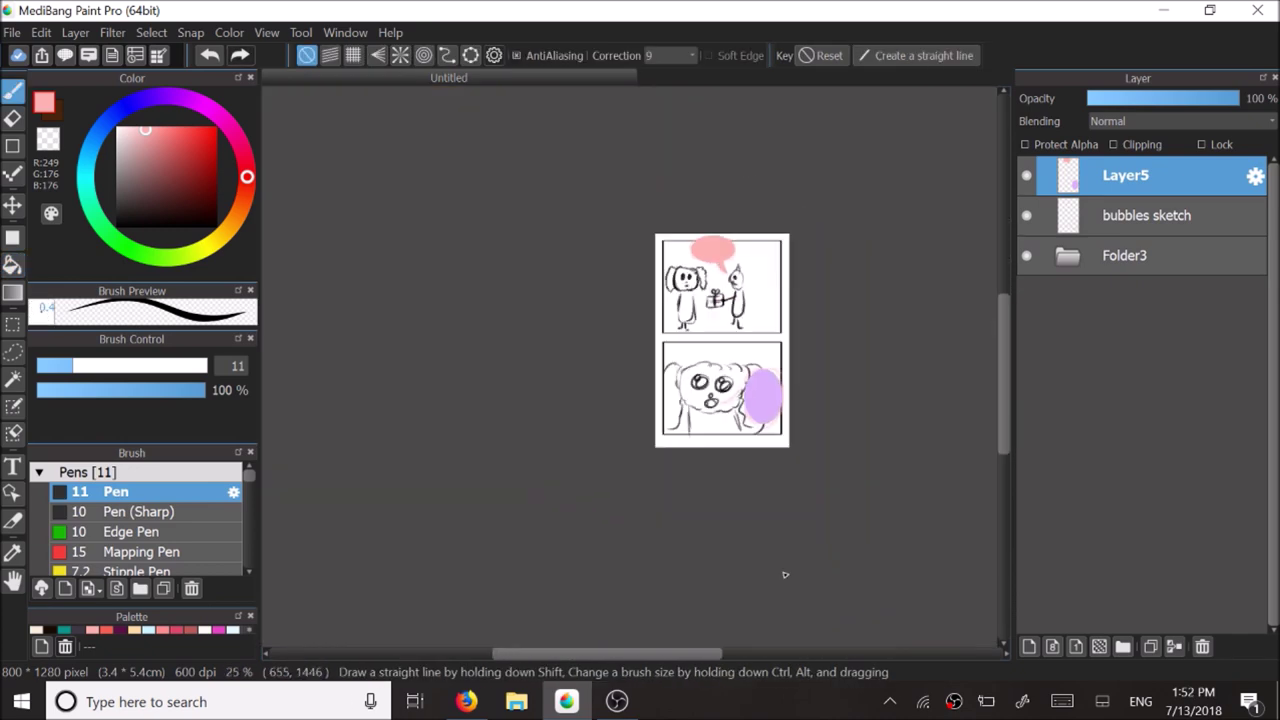
pyautogui.scroll(6, 760, 390)
pyautogui.keyDown('alt'); pyautogui.click(722, 312); pyautogui.keyUp('alt')
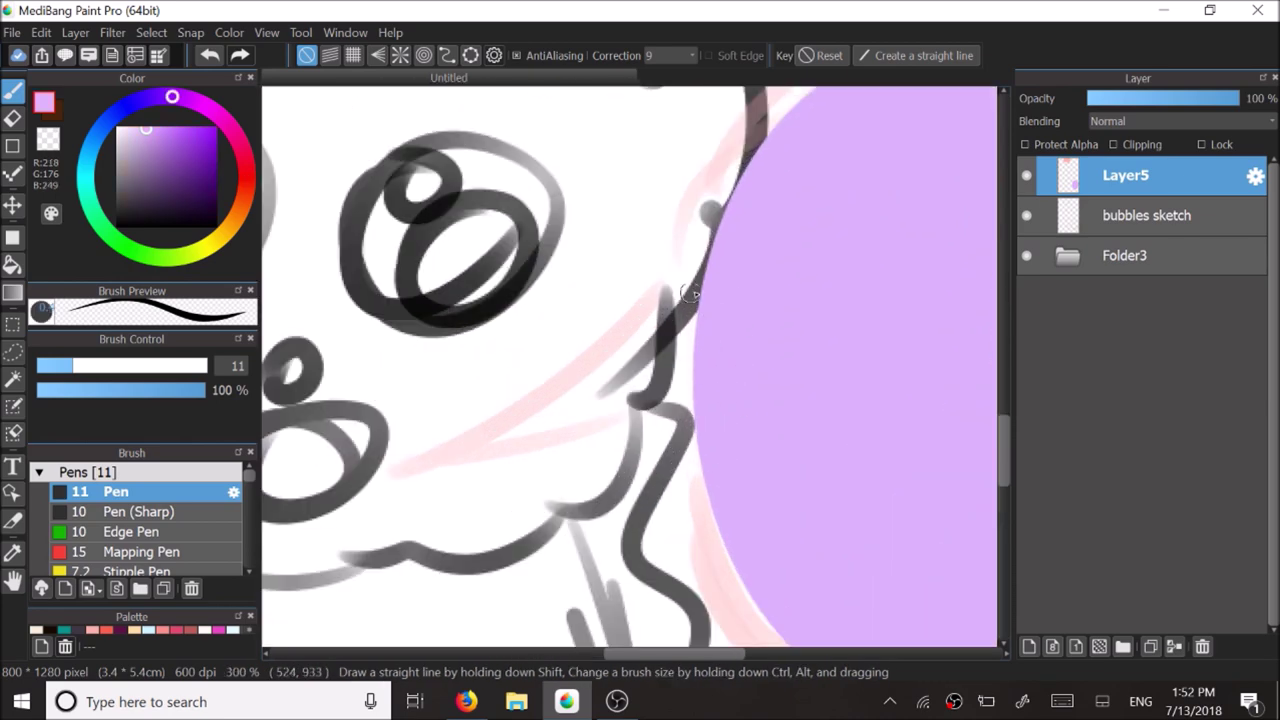
pyautogui.moveTo(700, 345); pyautogui.dragTo(471, 460)
pyautogui.moveTo(697, 398)
pyautogui.mouseDown()
pyautogui.moveTo(549, 440)
pyautogui.moveTo(501, 443)
pyautogui.mouseUp()
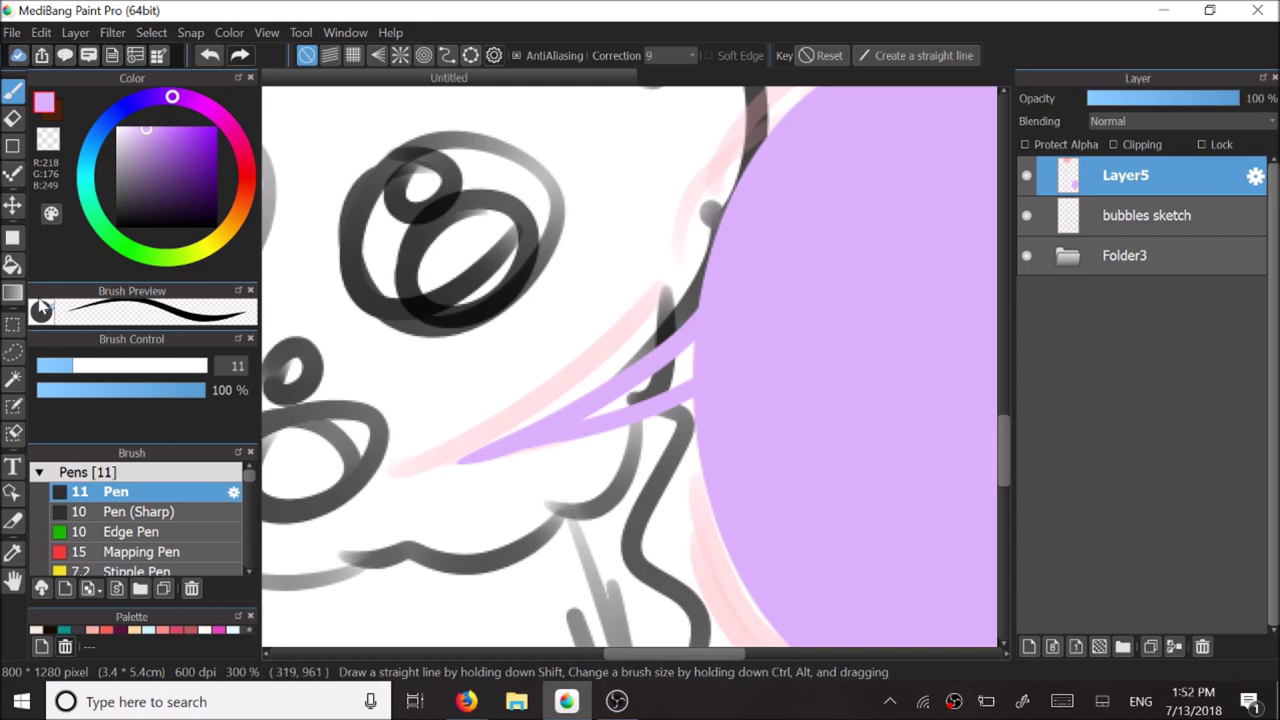
# Step: Hide the bubbles sketch layer and Folder3, and fill the inside of the lower bubble's tail with the purple
pyautogui.press('g')
pyautogui.click(1026, 215)
pyautogui.click(1026, 255)
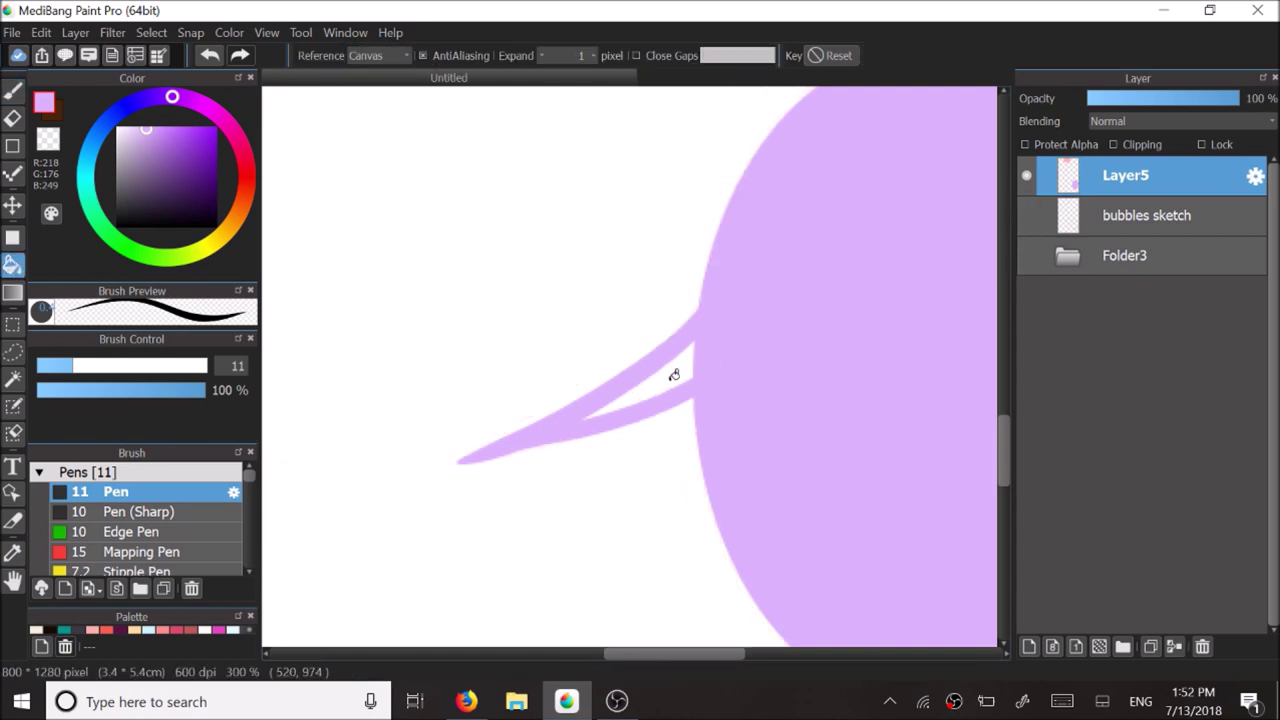
pyautogui.click(671, 380)
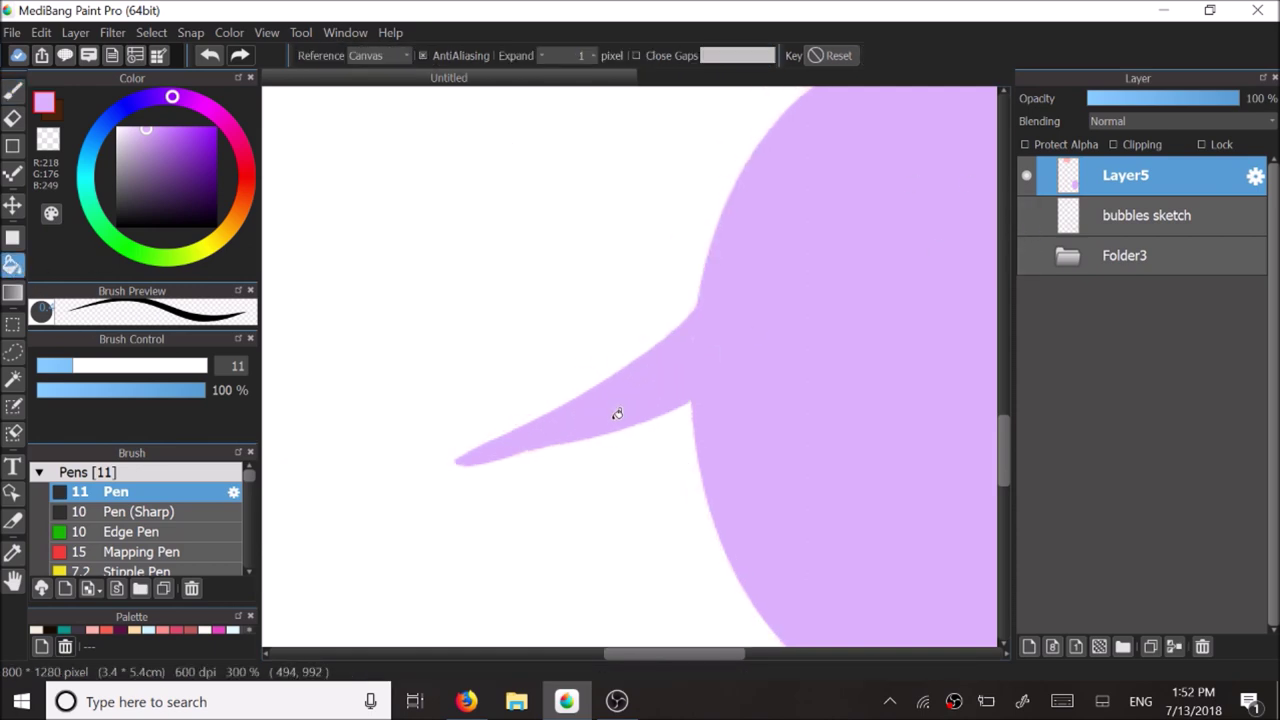
pyautogui.press('b')
pyautogui.scroll(-6, 589, 397)
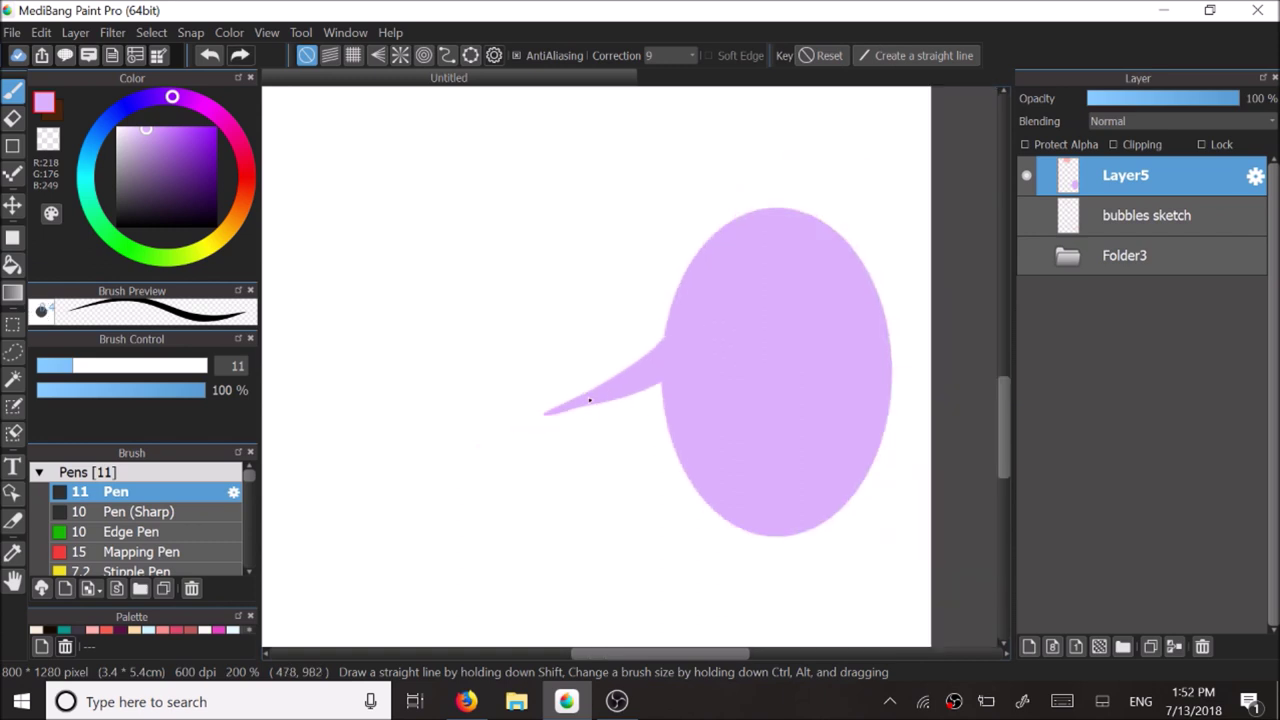
pyautogui.scroll(1, 628, 367)
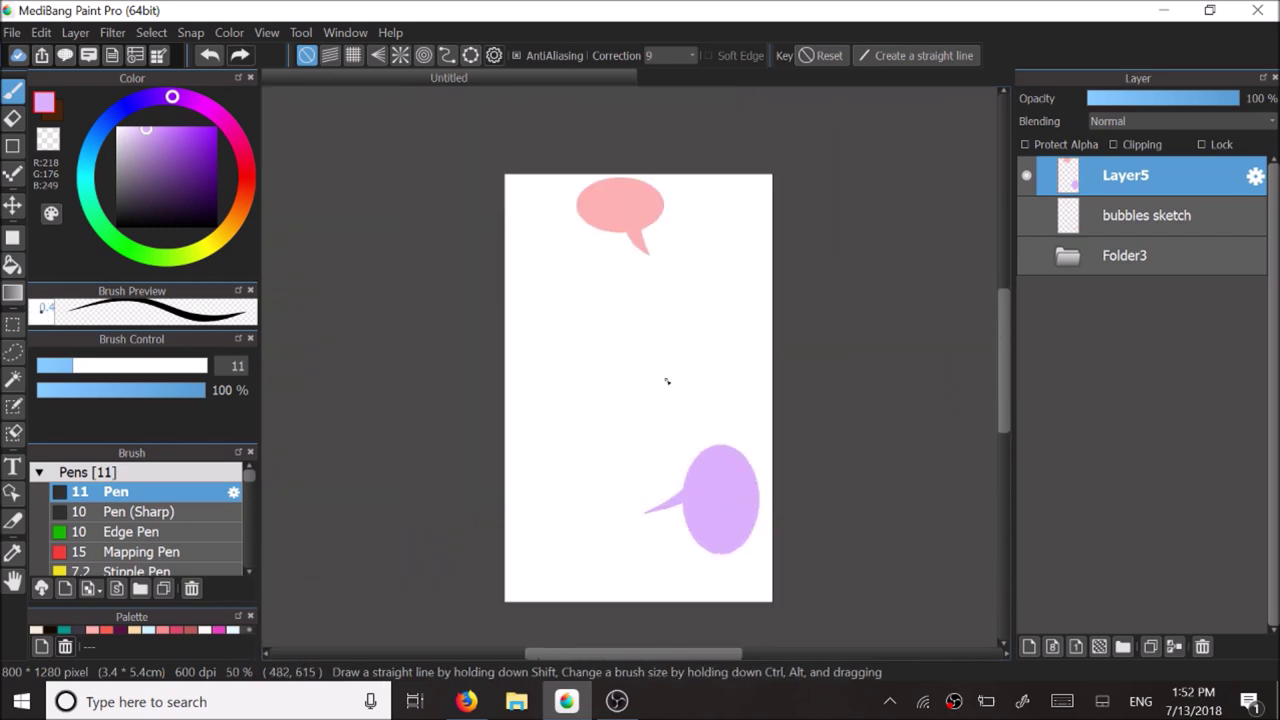
# Step: Show Folder3 again and rename Layer5 as "bubbles final"
pyautogui.click(1026, 255)
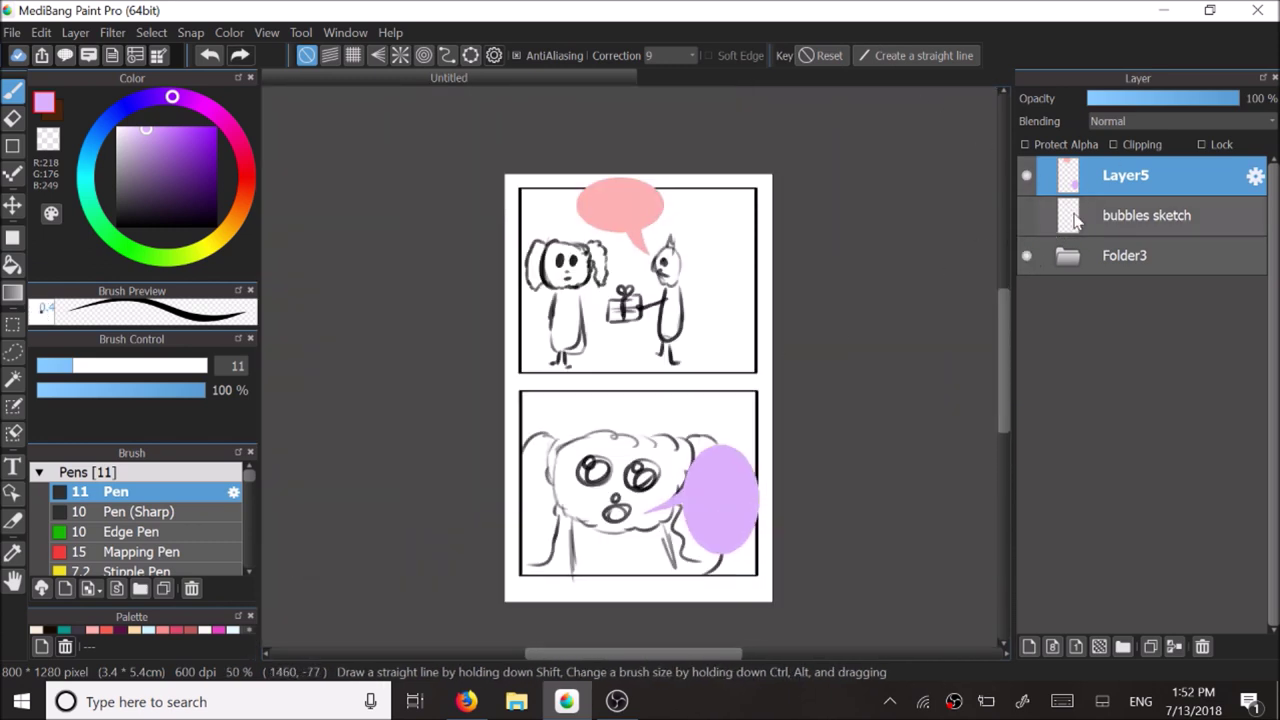
pyautogui.moveTo(1228, 105)
pyautogui.mouseDown()
pyautogui.moveTo(1135, 102)
pyautogui.moveTo(1245, 105)
pyautogui.mouseUp()
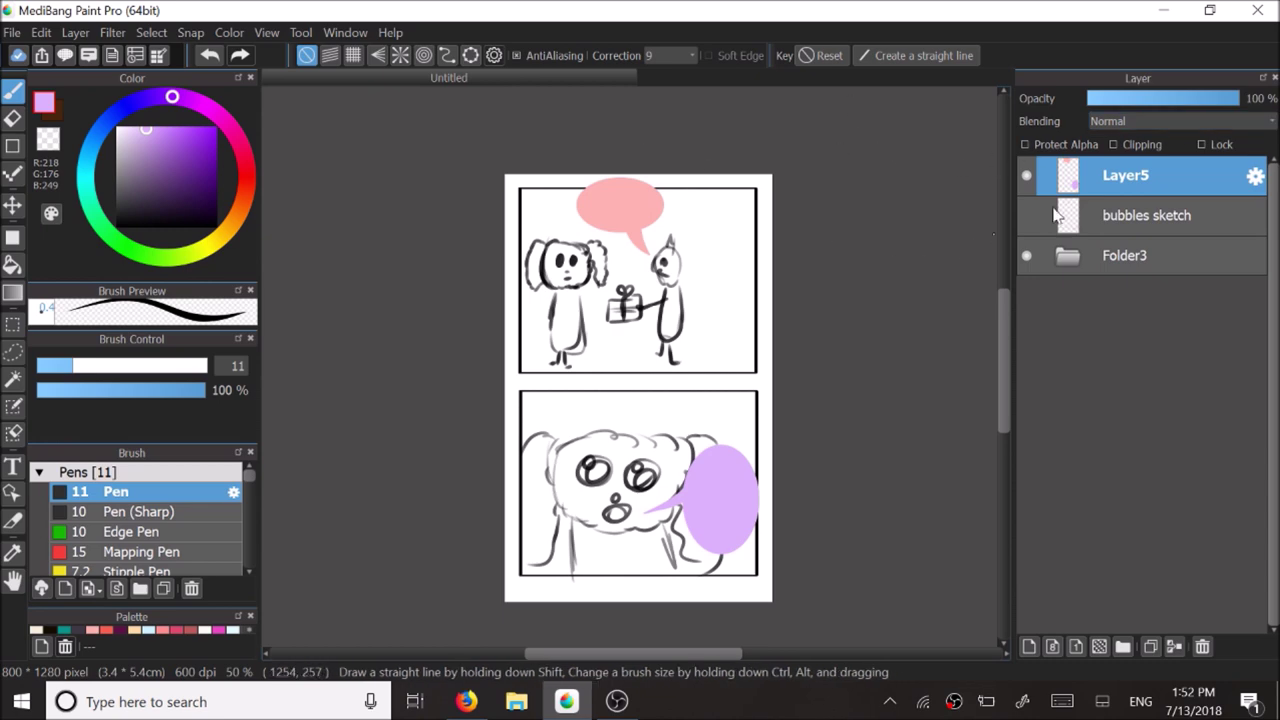
pyautogui.doubleClick(1113, 188)
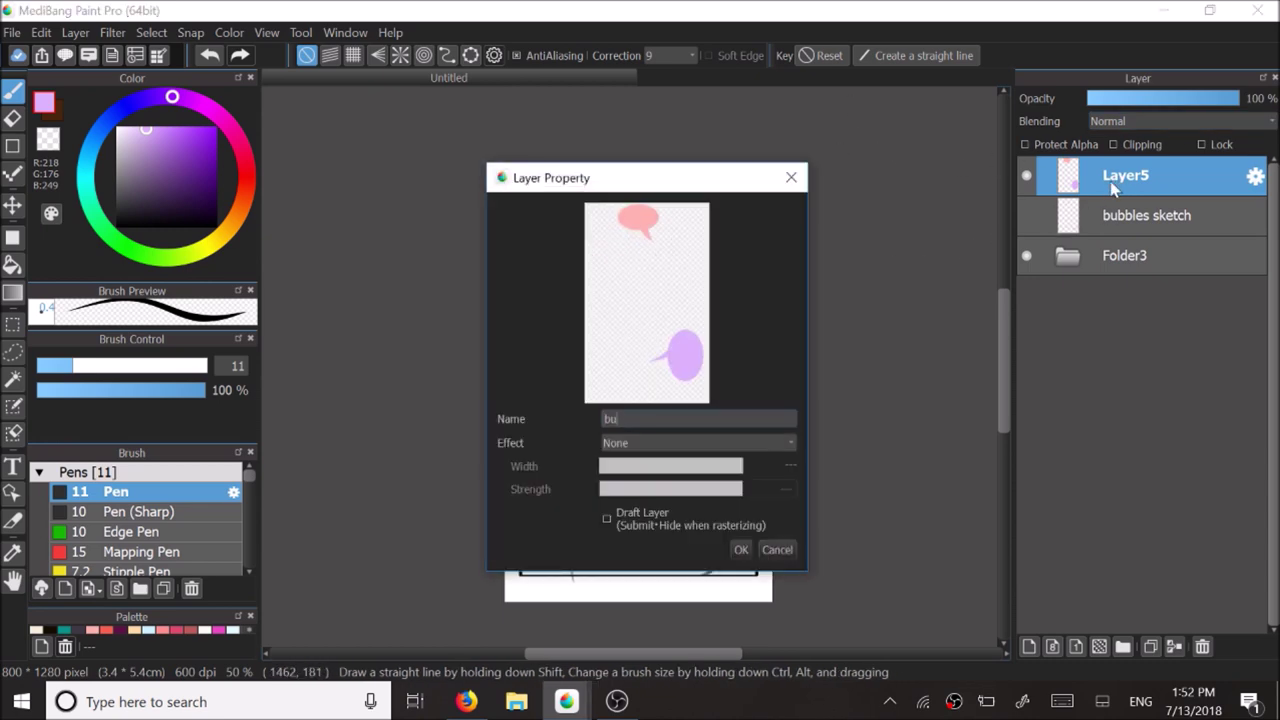
pyautogui.press('Return')
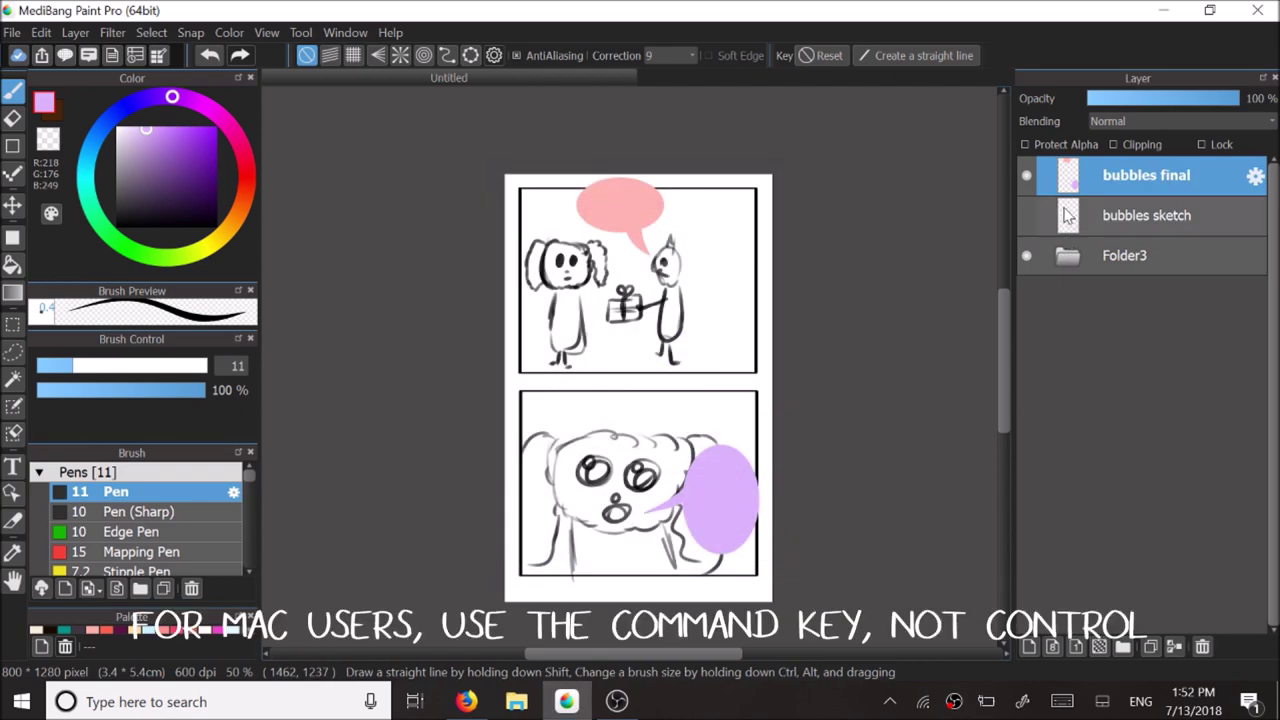
# Step: Select the shapes on the bubbles final layer, draw a 4-pixel black border on their boundary, and clear the selection
pyautogui.keyDown('ctrl'); pyautogui.click(1076, 180); pyautogui.keyUp('ctrl')
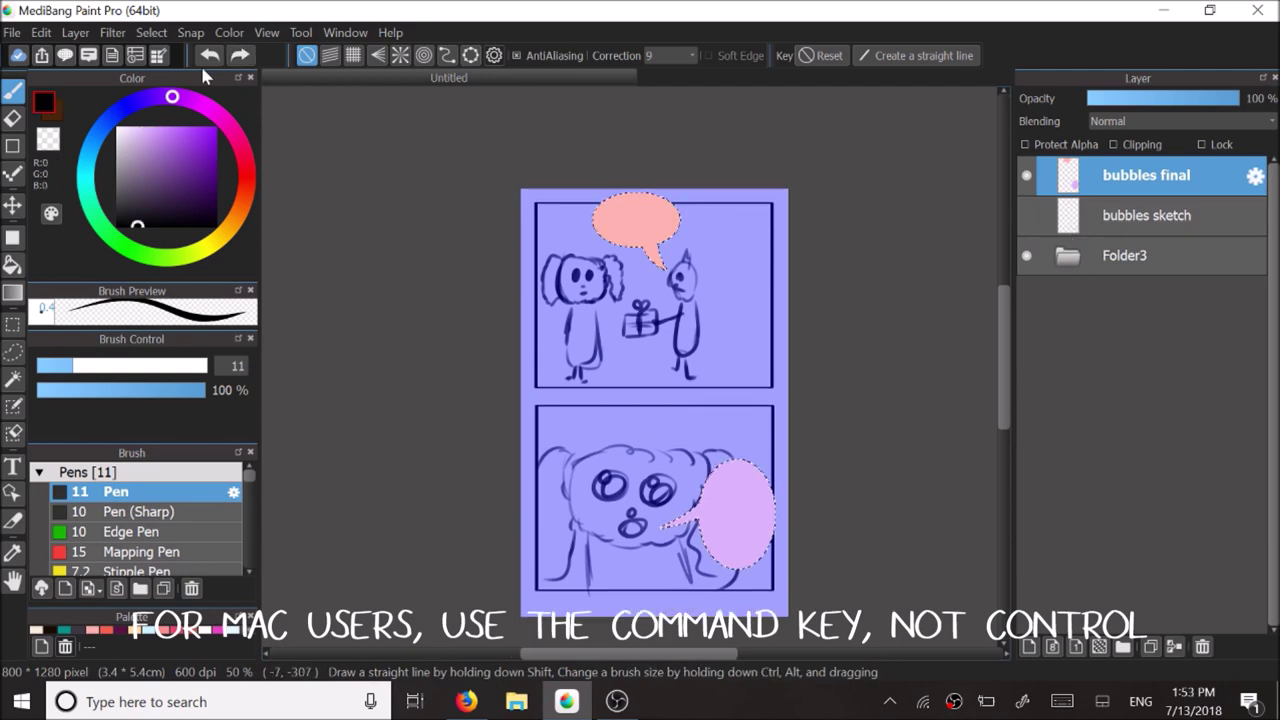
pyautogui.click(155, 36)
pyautogui.click(304, 306)
pyautogui.click(550, 370)
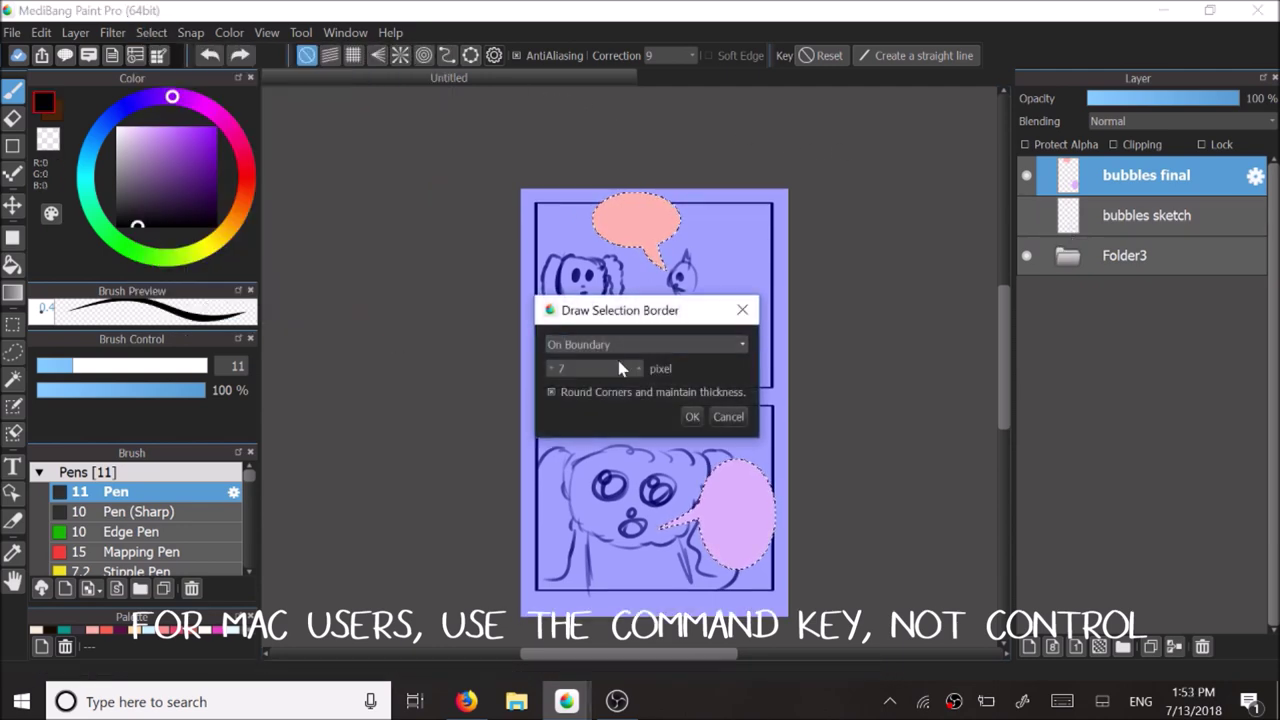
pyautogui.click(550, 370)
pyautogui.click(550, 370)
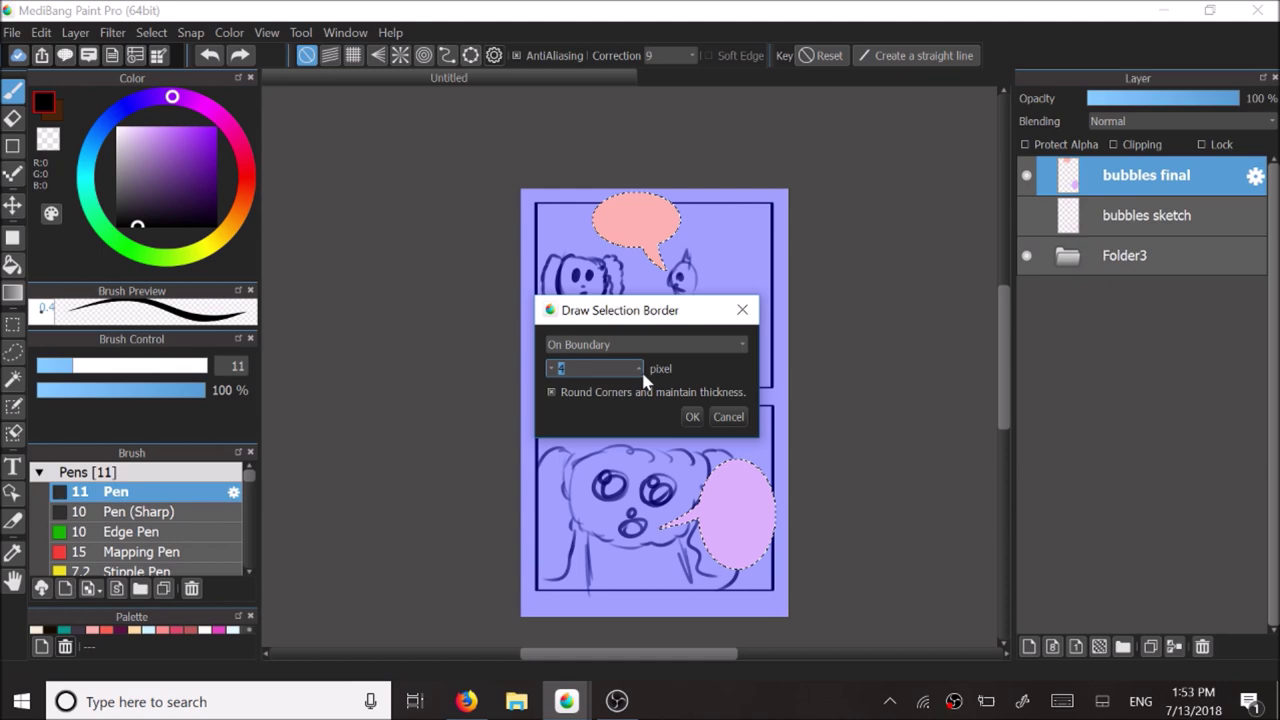
pyautogui.click(690, 416)
pyautogui.hotkey('ctrl', 'd')
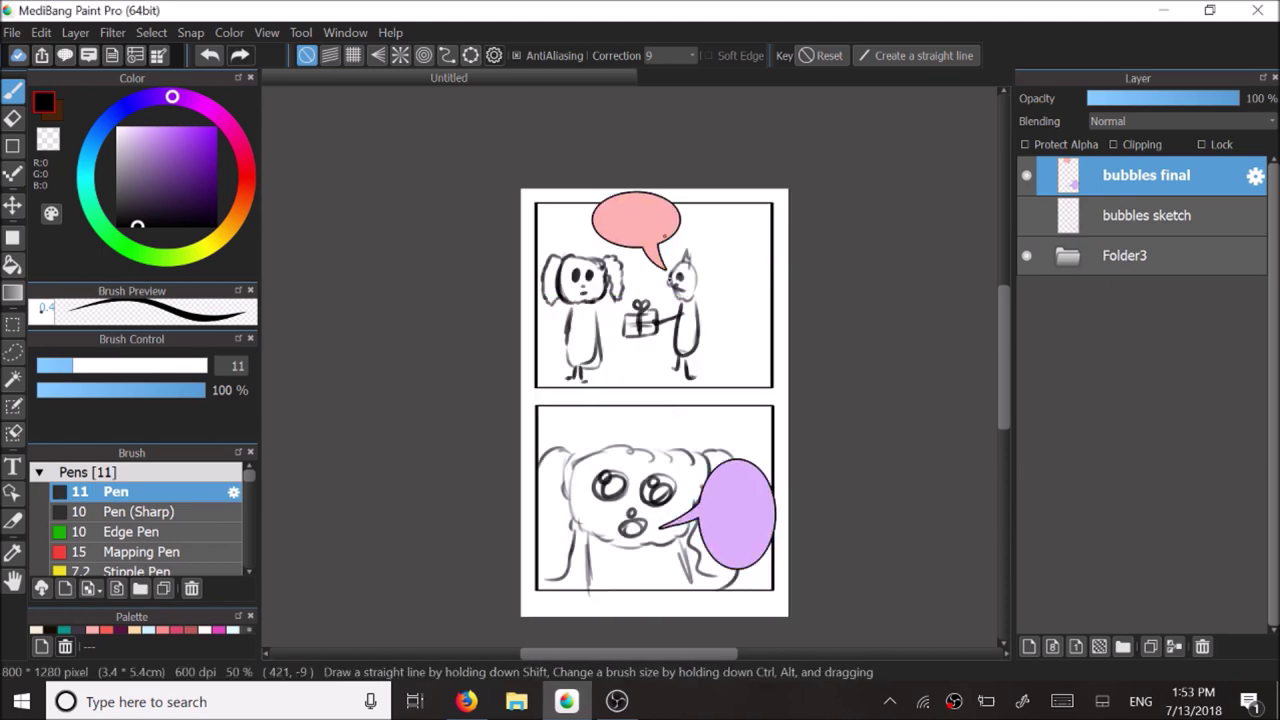
pyautogui.scroll(-1, 666, 275)
pyautogui.scroll(3, 696, 488)
pyautogui.scroll(-2, 679, 241)
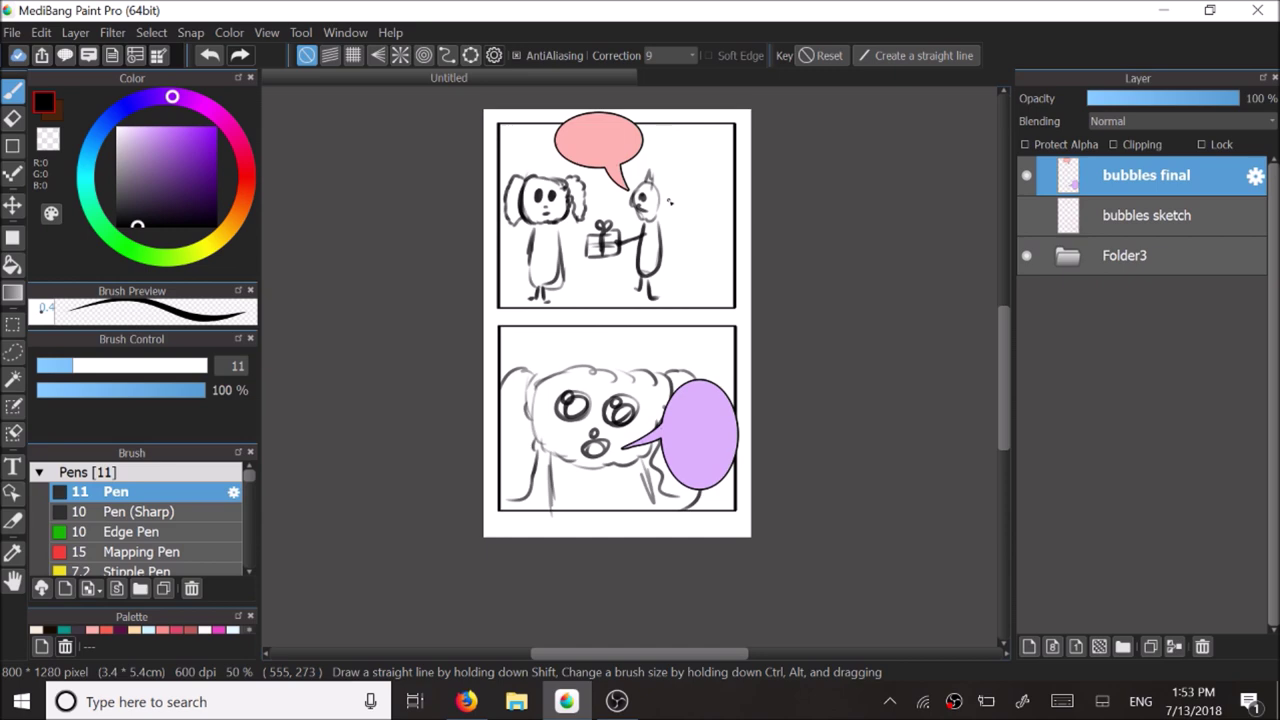
pyautogui.scroll(-1, 622, 381)
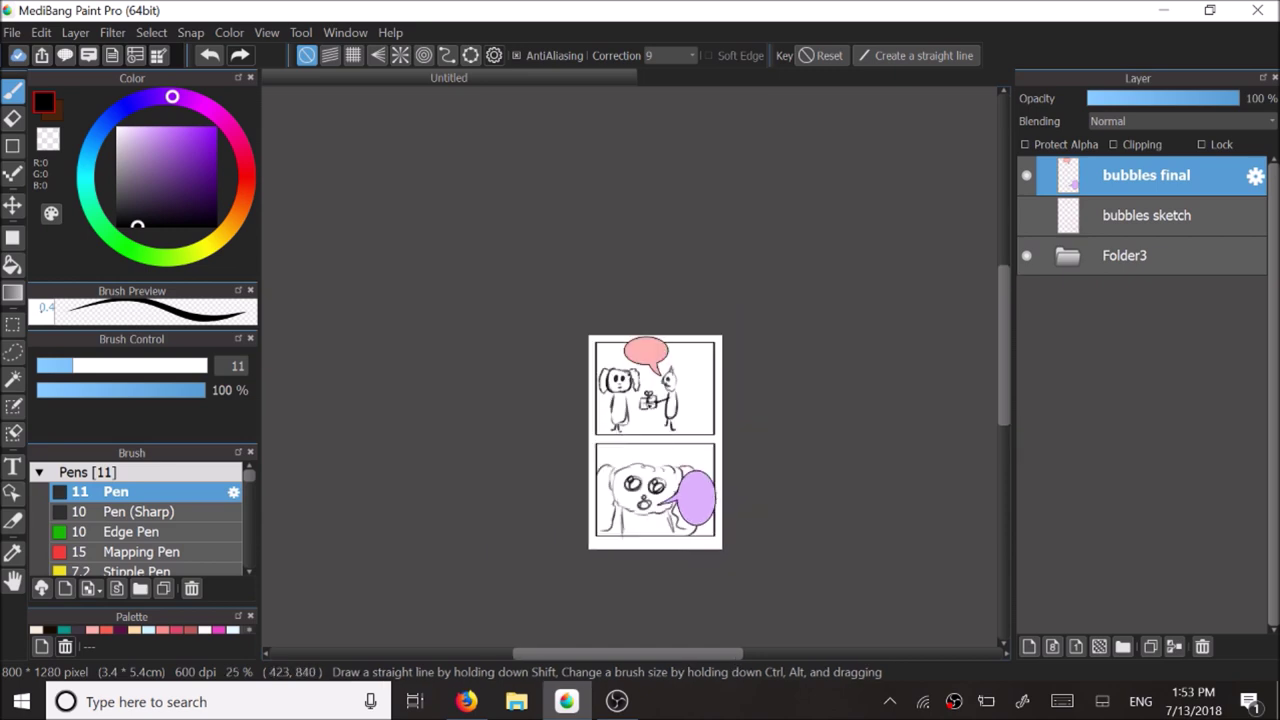
pyautogui.scroll(3, 640, 331)
pyautogui.scroll(1, 640, 331)
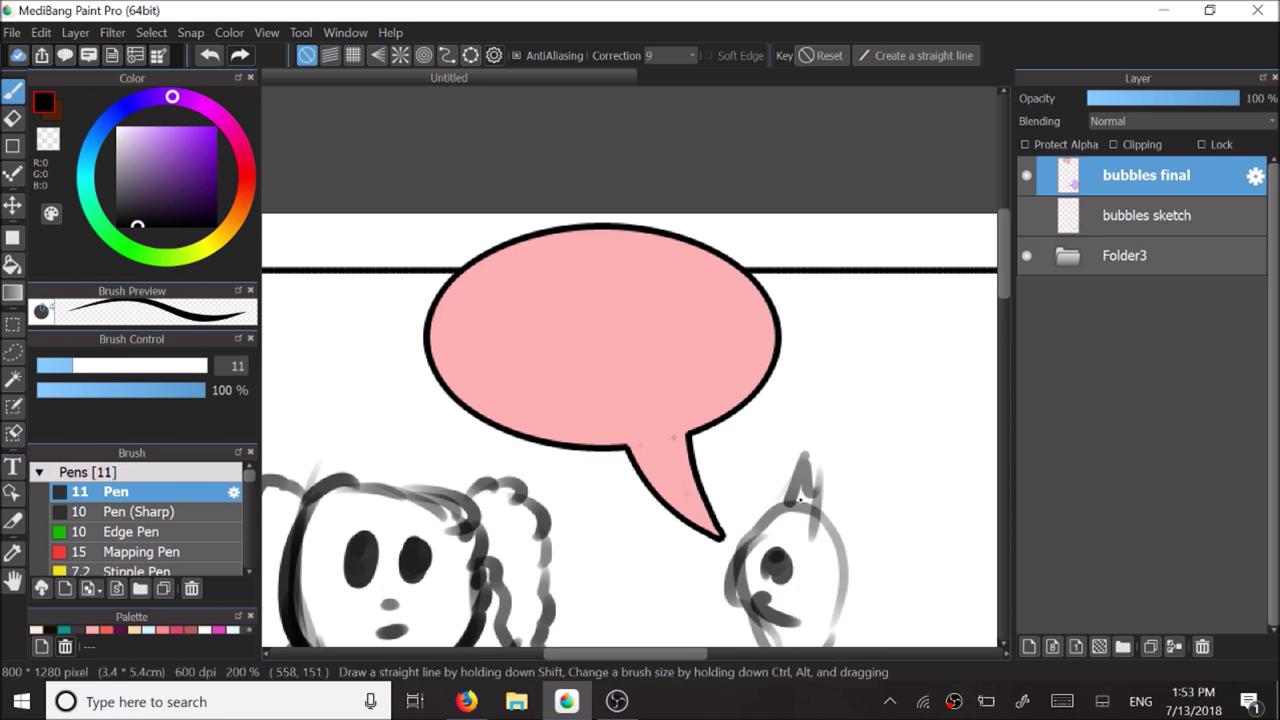
# Step: Add a new folder above the bubbles final layer and name it "text"
pyautogui.click(1115, 640)
pyautogui.doubleClick(1095, 168)
pyautogui.write('te')
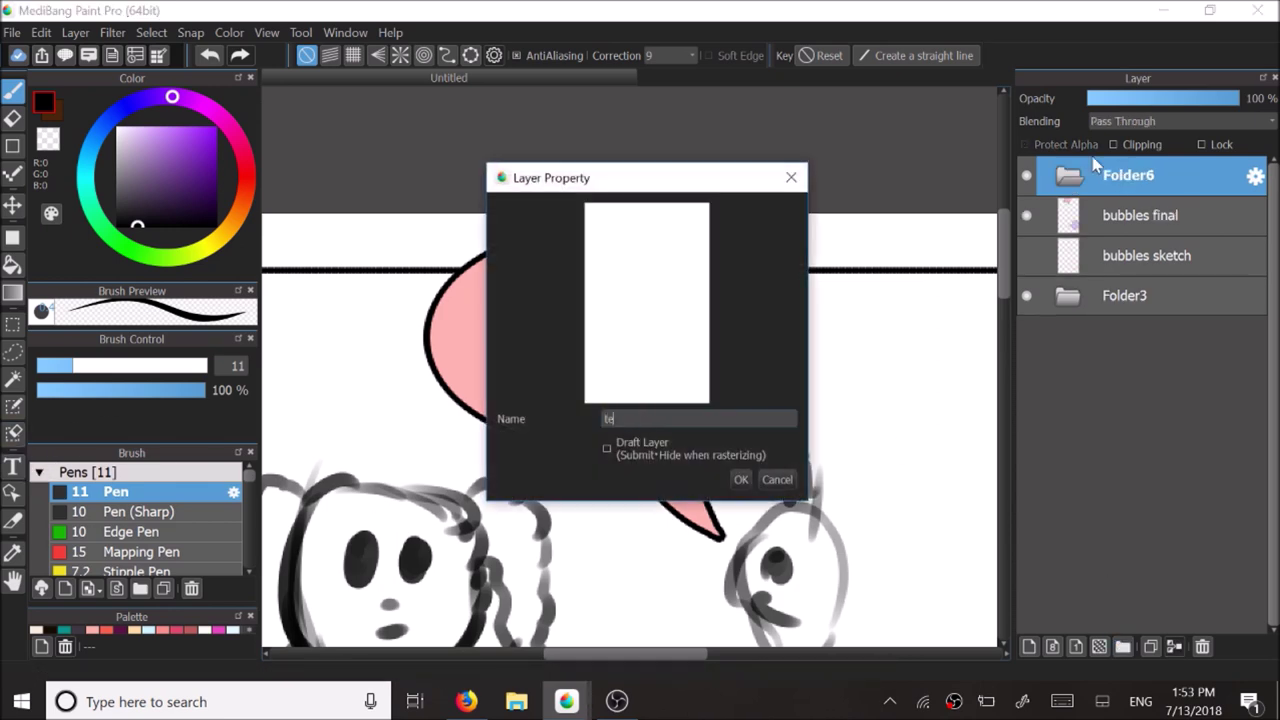
pyautogui.write('xt')
pyautogui.press('Return')
# Step: Add the text "HERE. THIS IS FOR YOU." in 2 pt CC-WildWords inside the upper bubble
pyautogui.click(13, 466)
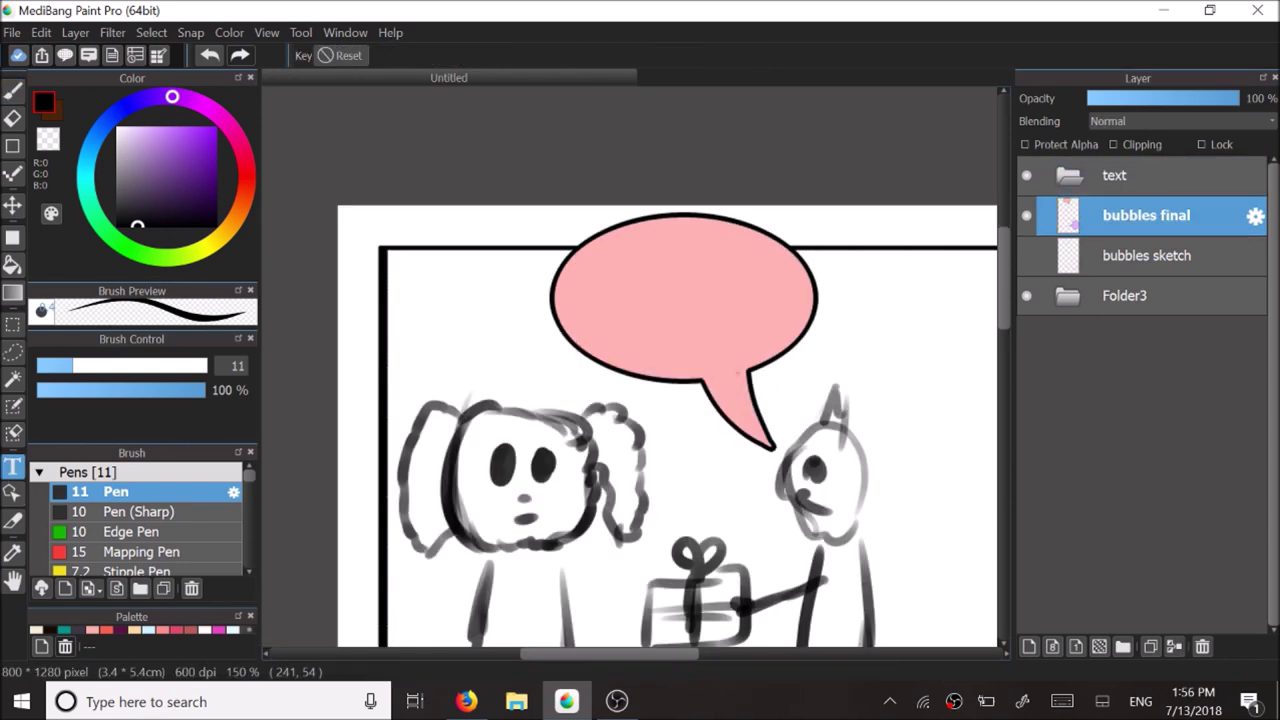
pyautogui.click(579, 259)
pyautogui.write('HIS IS FOR YOU.')
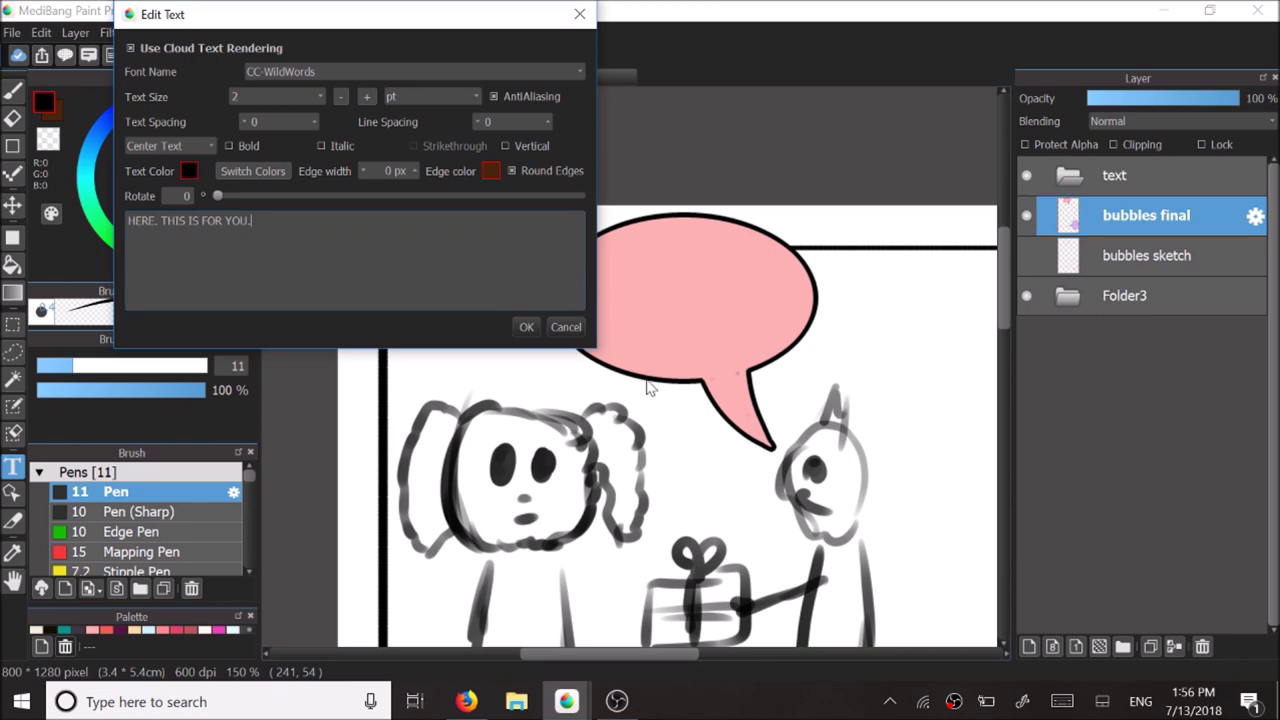
pyautogui.click(521, 326)
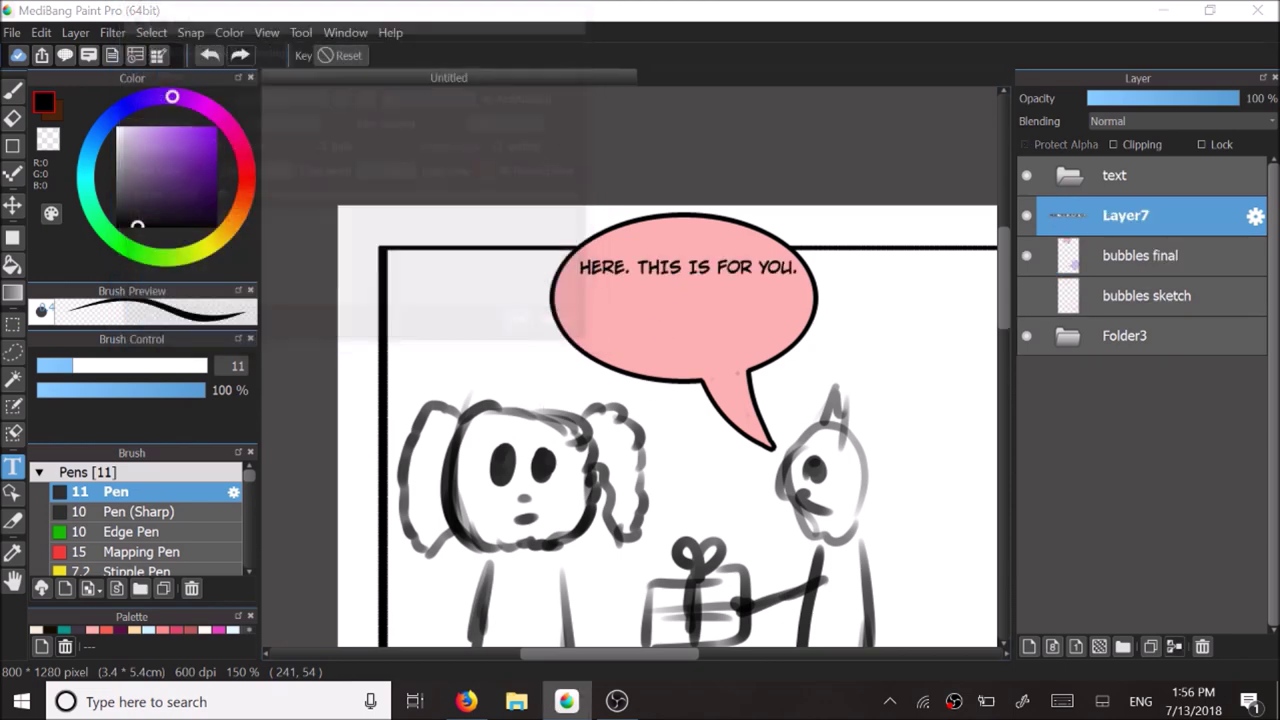
# Step: Set the upper bubble's text size to 4 pt, break the line before "FOR YOU." and position it in the bubble
pyautogui.doubleClick(1136, 216)
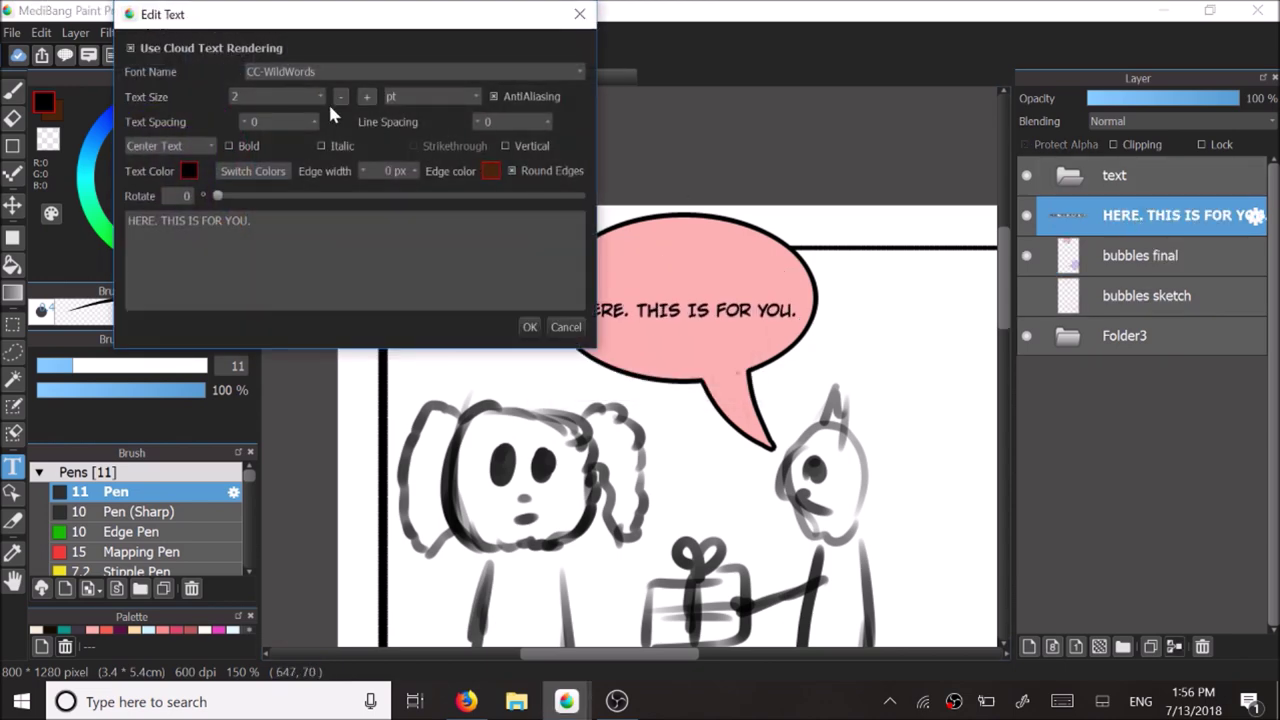
pyautogui.click(321, 97)
pyautogui.click(290, 124)
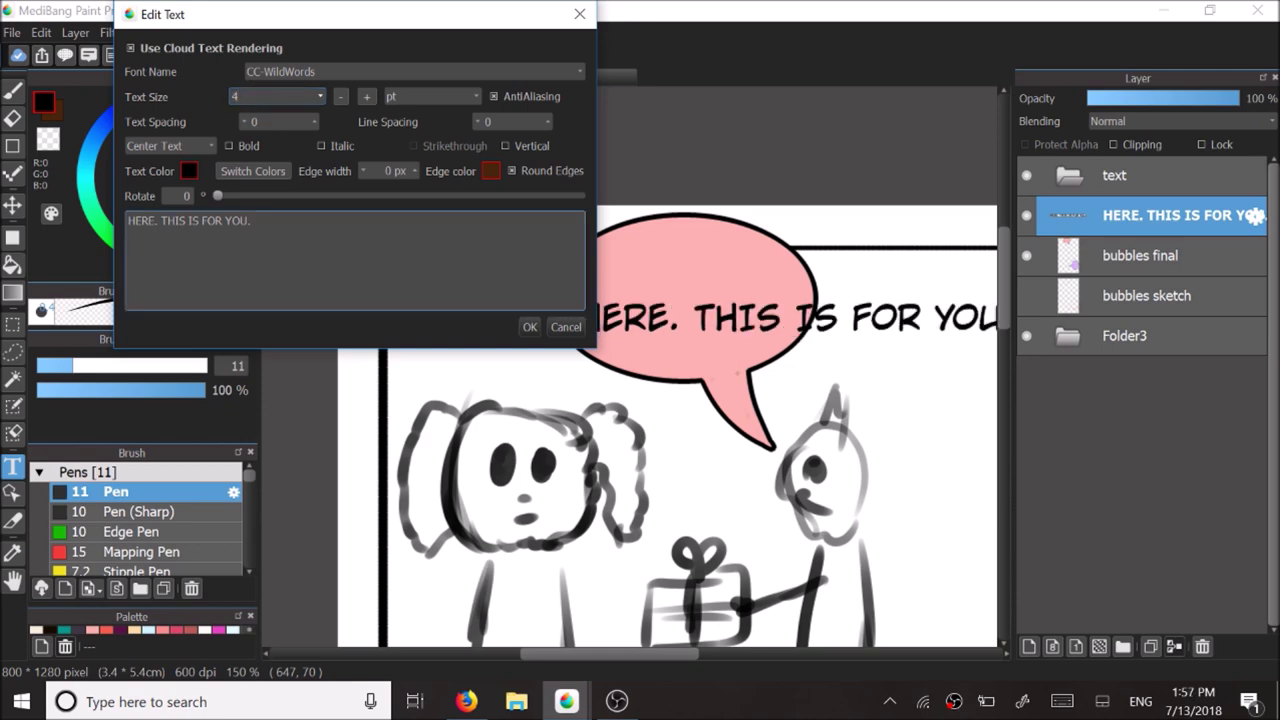
pyautogui.click(197, 220)
pyautogui.press('Return')
pyautogui.click(528, 327)
pyautogui.moveTo(661, 318); pyautogui.dragTo(659, 316)
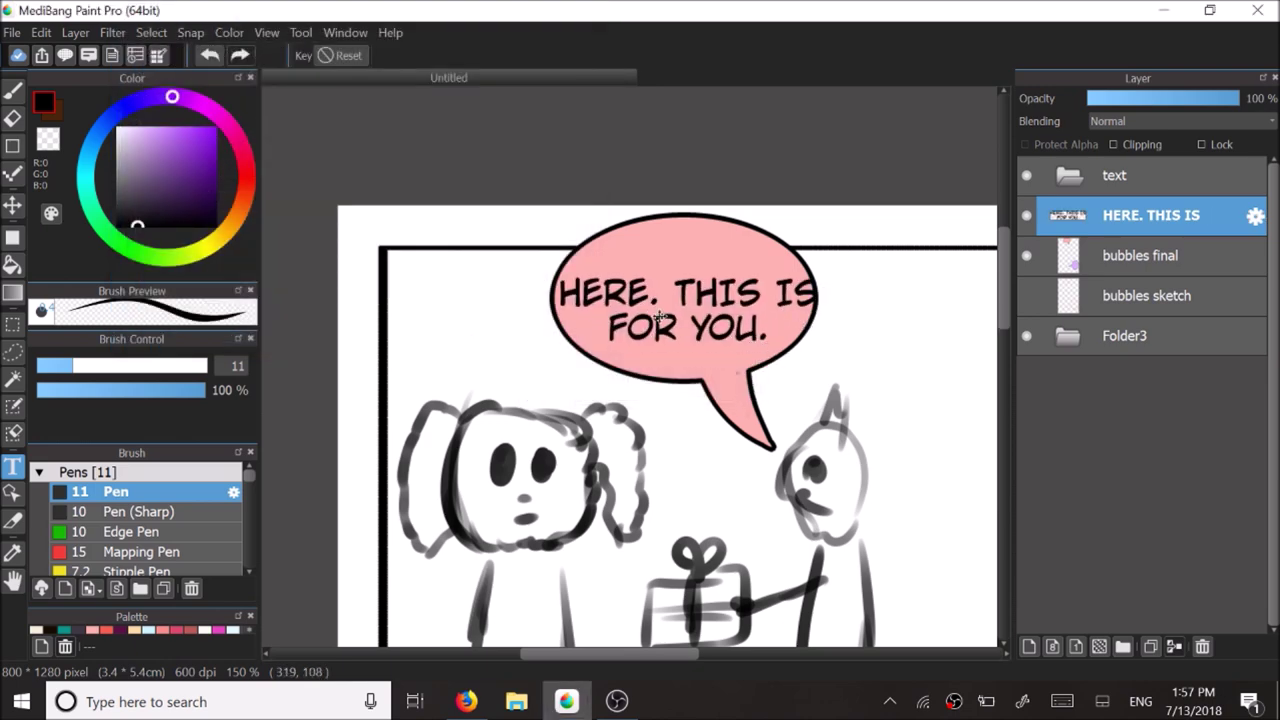
# Step: Set the upper bubble's text size to 3 pt and centre the text within the bubble
pyautogui.click(659, 317)
pyautogui.click(256, 101)
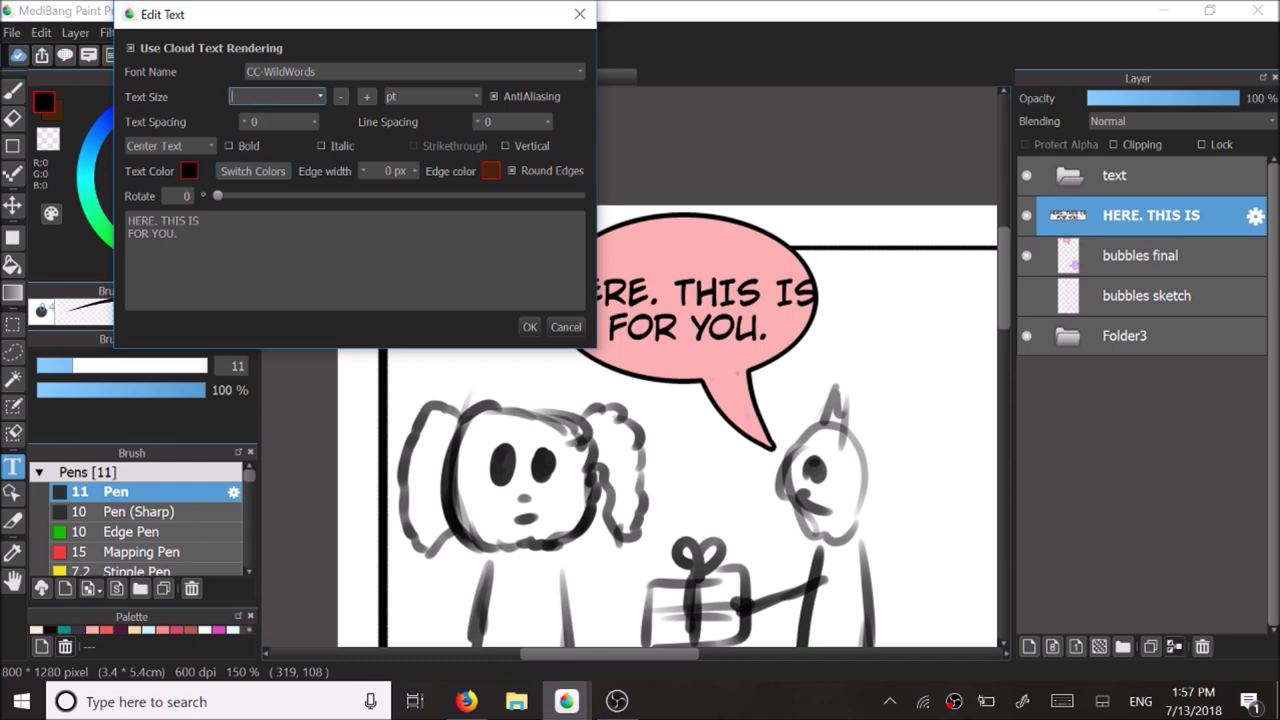
pyautogui.write('3')
pyautogui.press('Return')
pyautogui.moveTo(676, 324); pyautogui.dragTo(705, 321)
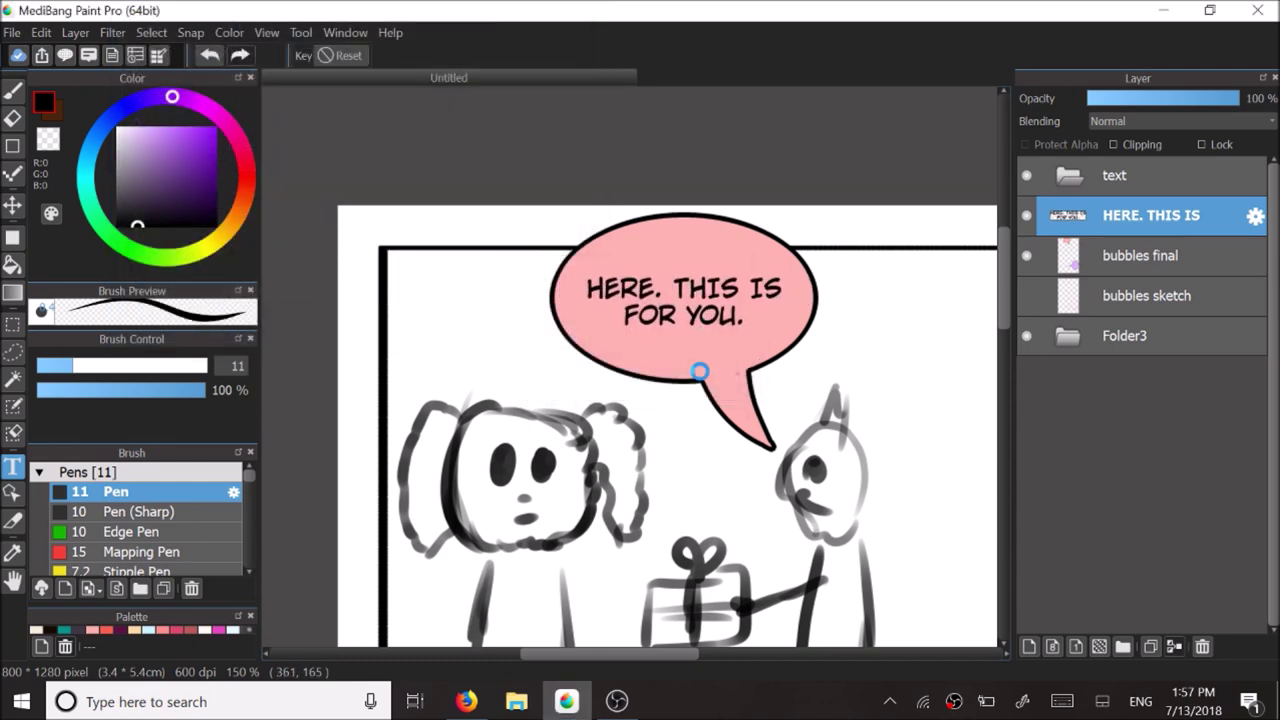
# Step: Add the text "THANK YOUUU!" in 3 pt CC-WildWords inside the lower purple bubble
pyautogui.scroll(-2, 700, 371)
pyautogui.scroll(8, 700, 371)
pyautogui.scroll(-10, 700, 371)
pyautogui.scroll(5, 691, 486)
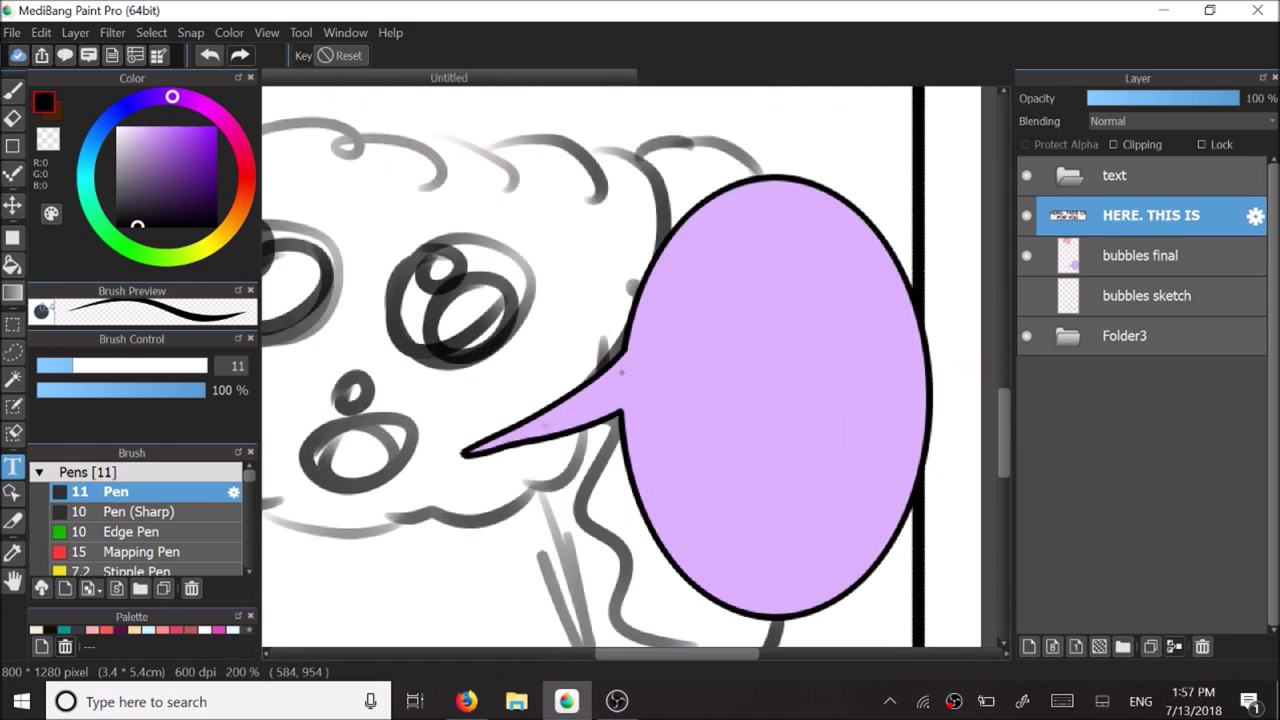
pyautogui.click(677, 356)
pyautogui.write('THANK')
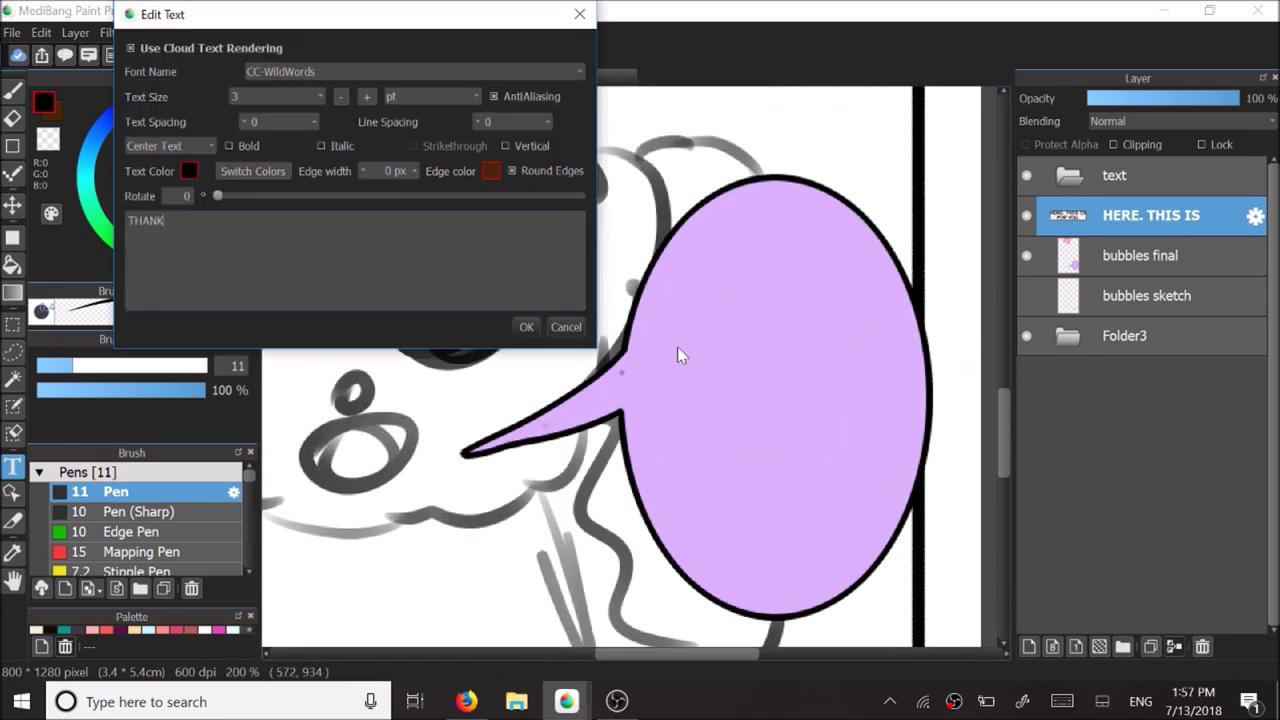
pyautogui.write(' YOUUU')
pyautogui.press('BackSpace')
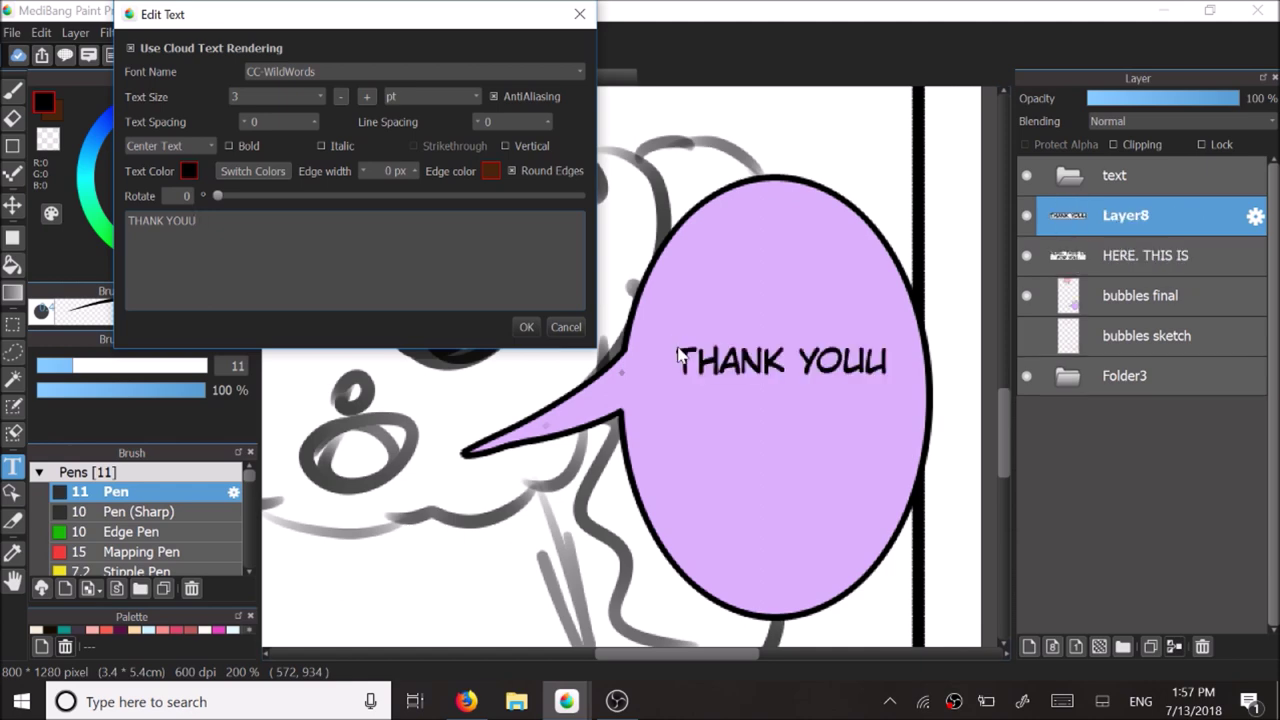
pyautogui.write('U')
pyautogui.press('BackSpace')
pyautogui.write('U!')
# Step: Break the lower bubble's text into "THANK" and "YOUUU!" lines, set its size to 6 pt and centre it
pyautogui.click(167, 220)
pyautogui.press('Return')
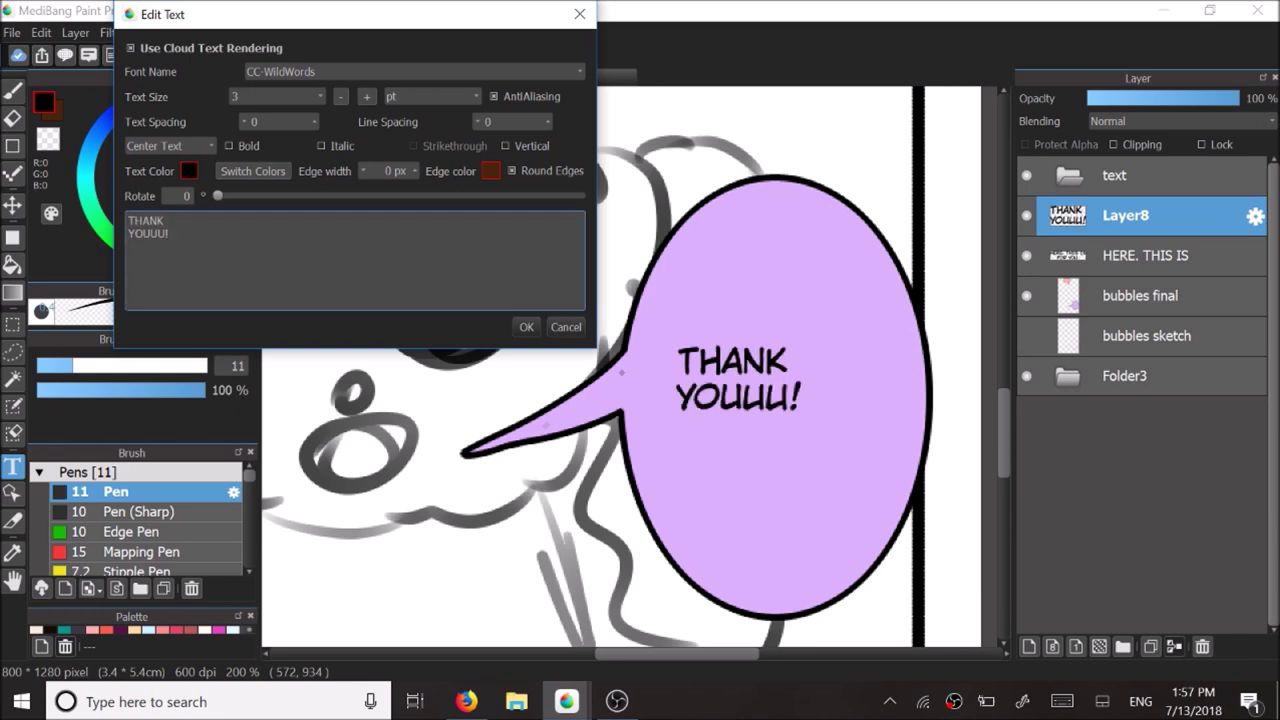
pyautogui.write('A')
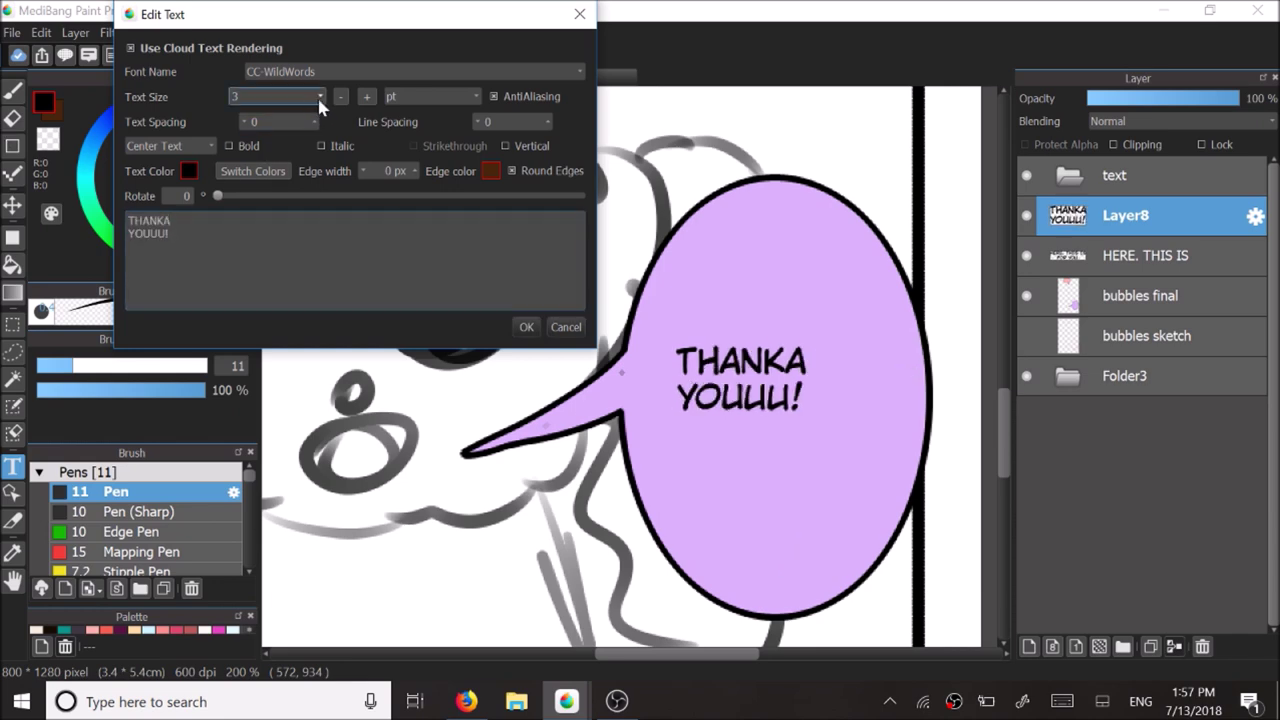
pyautogui.click(290, 96)
pyautogui.click(295, 124)
pyautogui.doubleClick(150, 220)
pyautogui.press('BackSpace')
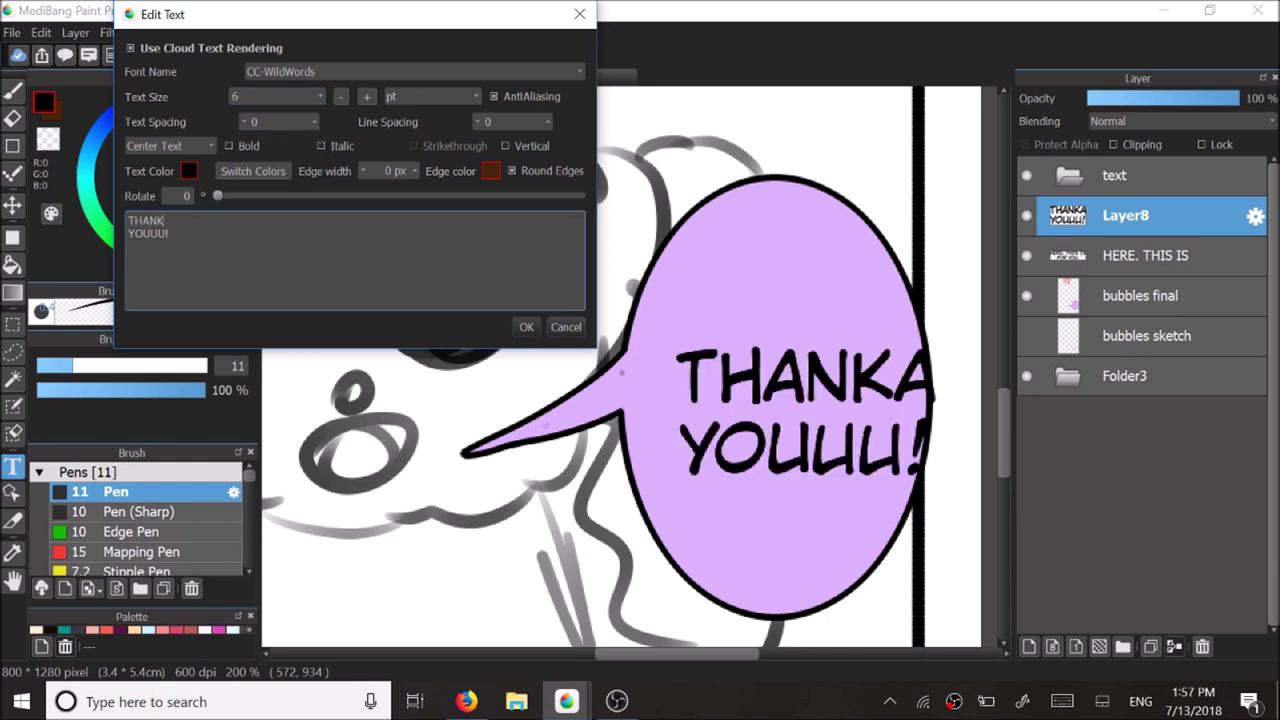
pyautogui.click(525, 326)
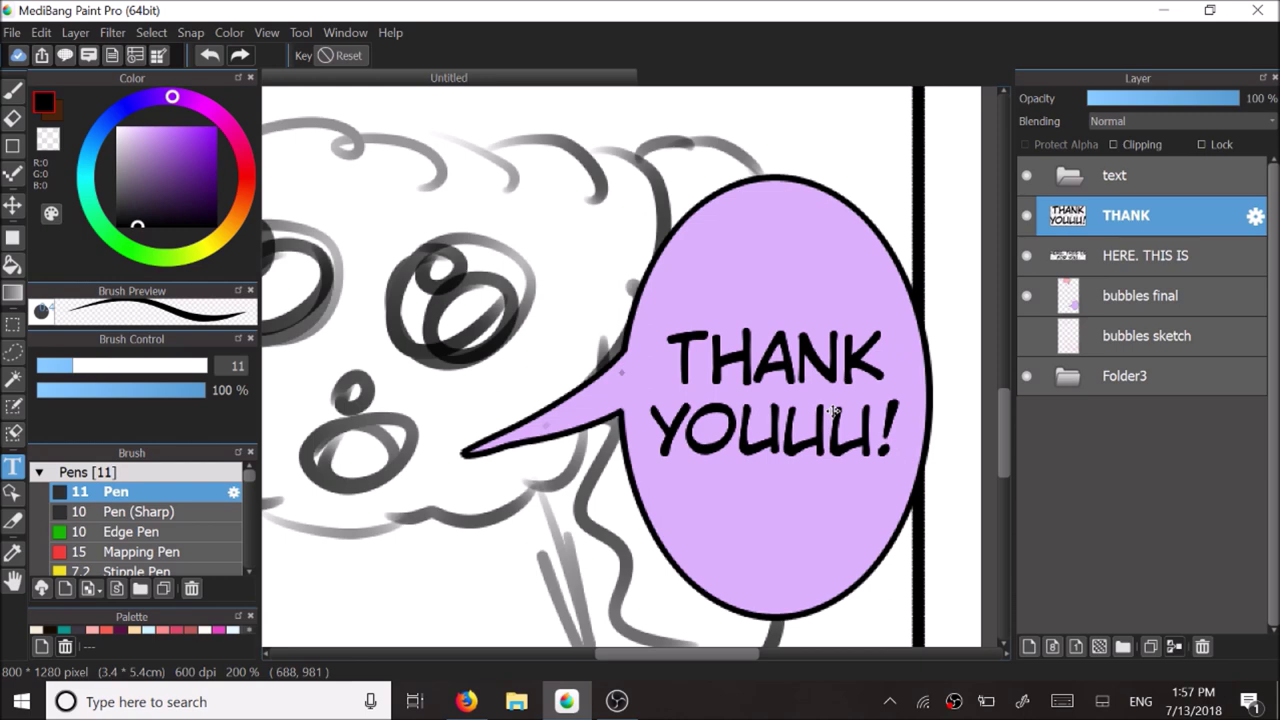
pyautogui.scroll(-4, 833, 410)
pyautogui.moveTo(1003, 412); pyautogui.dragTo(1000, 363)
pyautogui.scroll(-3, 911, 471)
pyautogui.scroll(1, 920, 485)
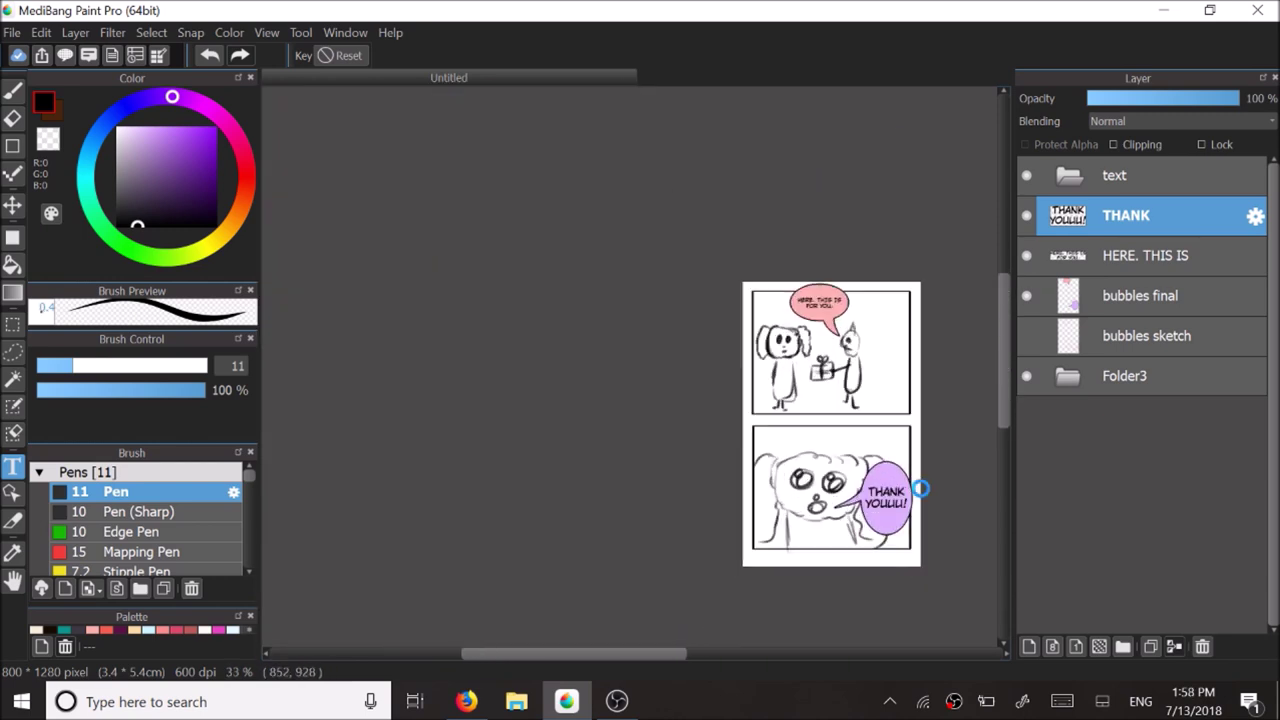
pyautogui.scroll(1, 920, 488)
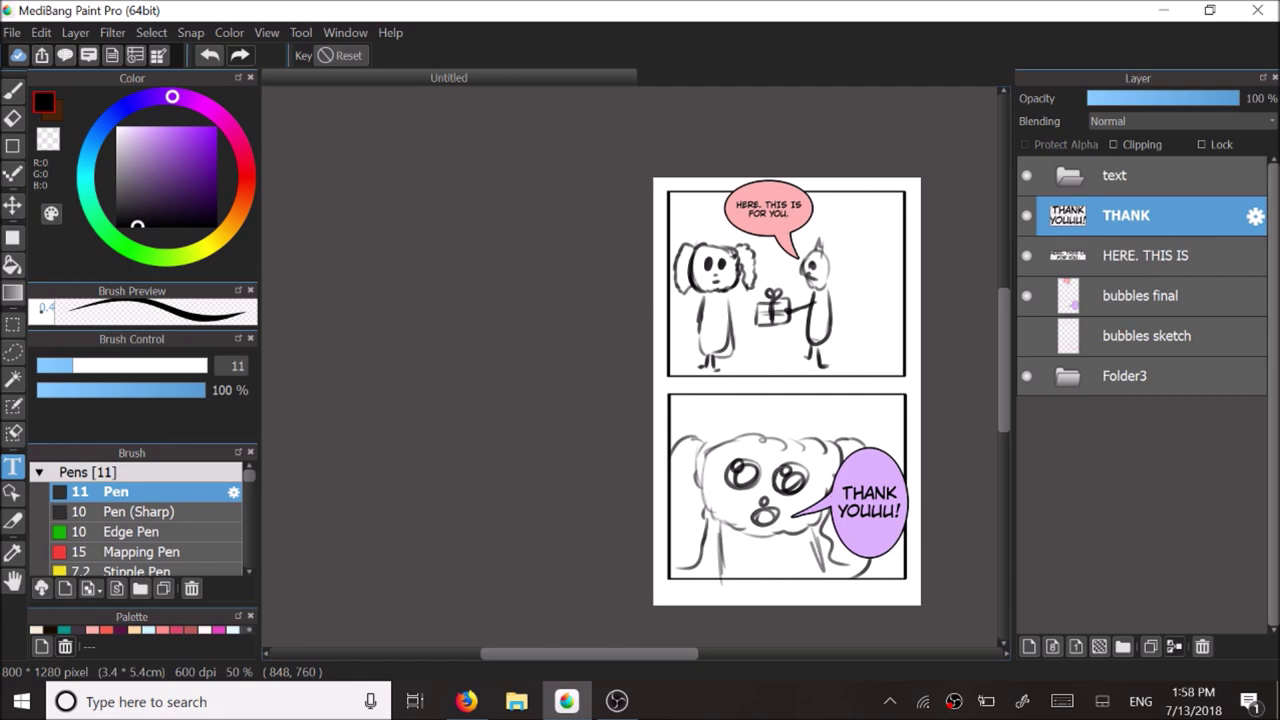